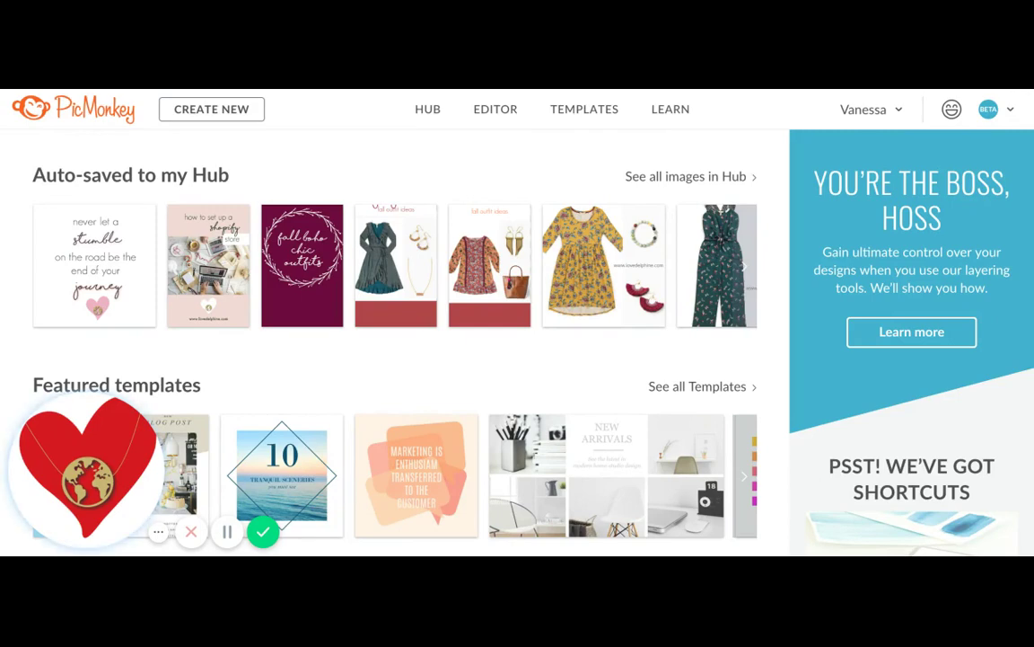
# Start a new design with CREATE NEW to bring up the 'What would you like to work on?' chooser
pyautogui.click(232, 109)
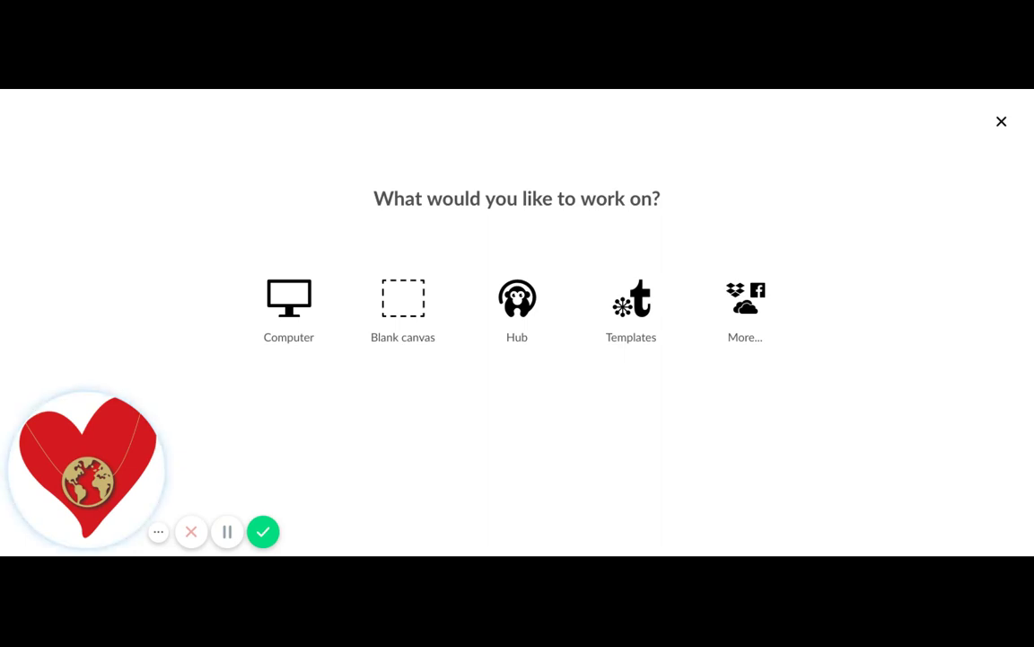
# Create a blank canvas with a custom size of 2000 × 2000 pixels
pyautogui.click(420, 296)
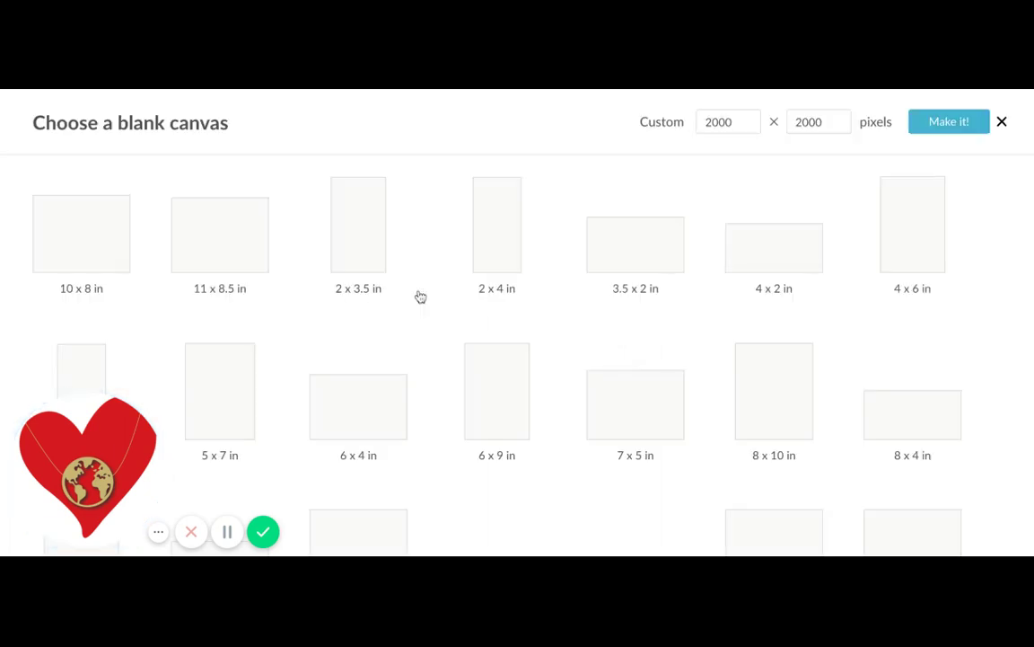
pyautogui.scroll(-5, 421, 296)
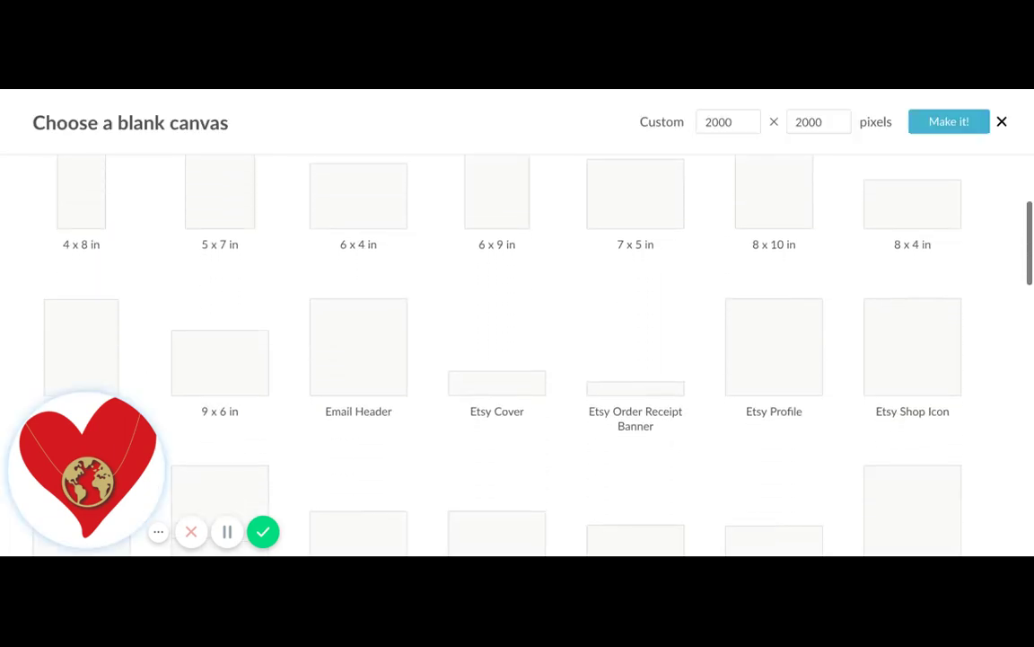
pyautogui.scroll(-15, 517, 355)
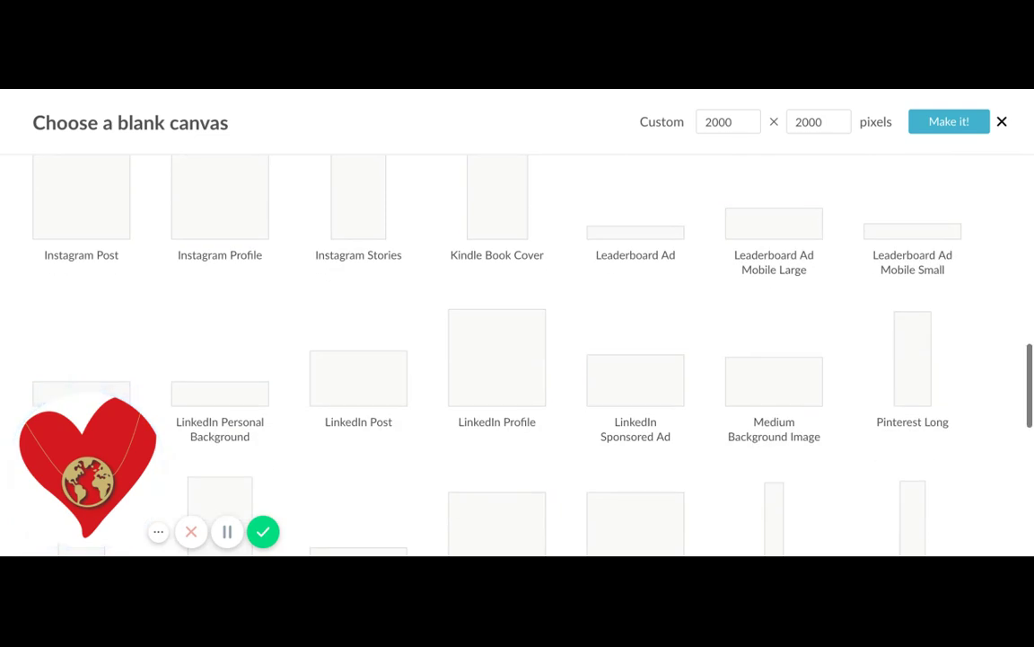
pyautogui.scroll(-8, 517, 354)
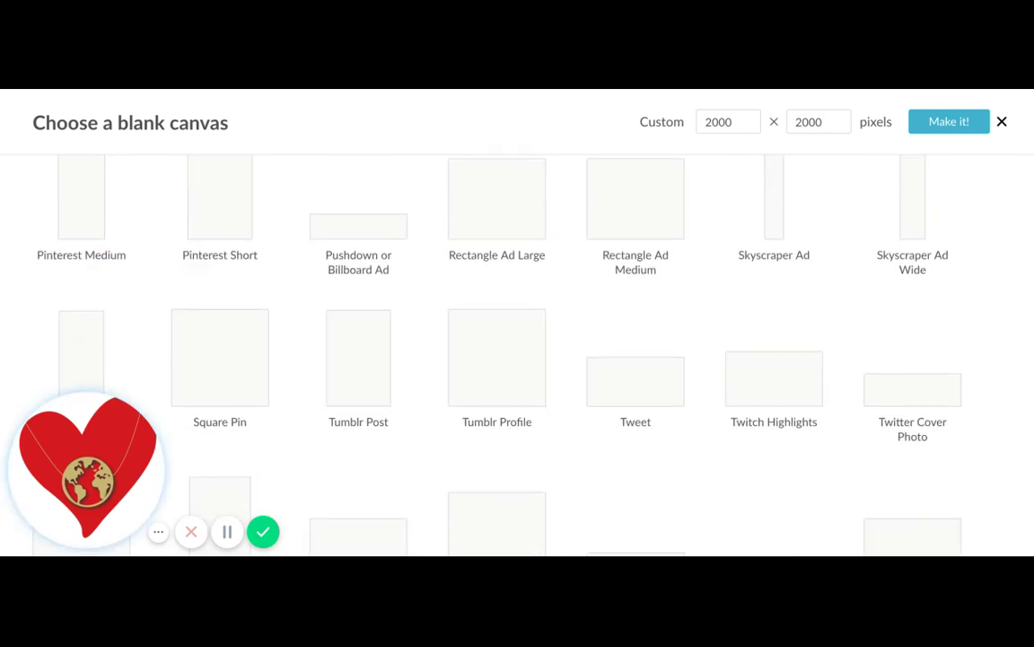
pyautogui.moveTo(1030, 456); pyautogui.dragTo(1030, 194)
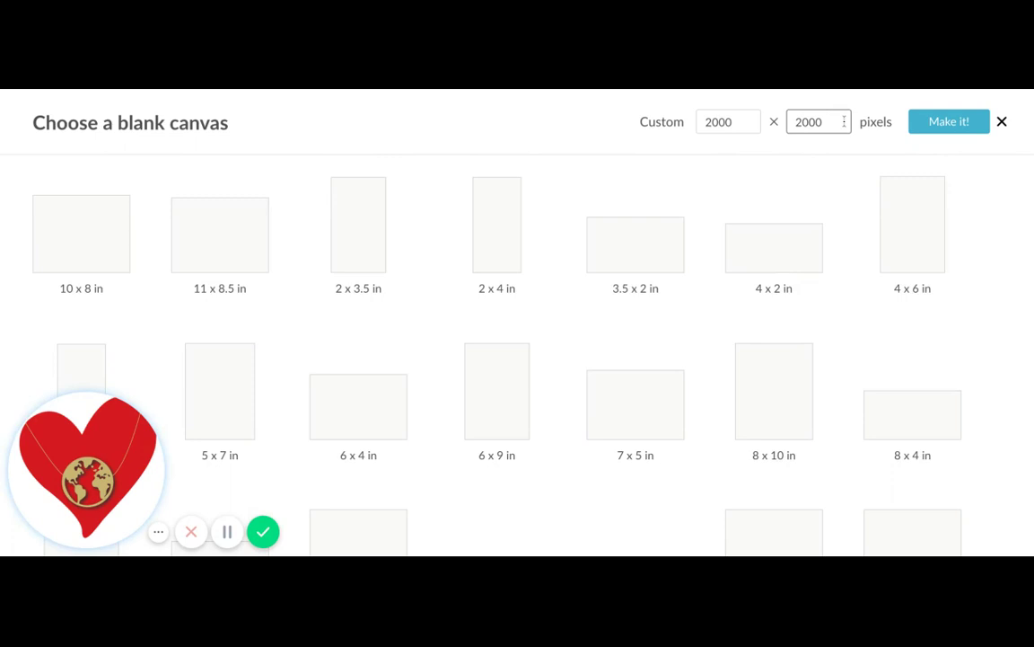
pyautogui.click(940, 127)
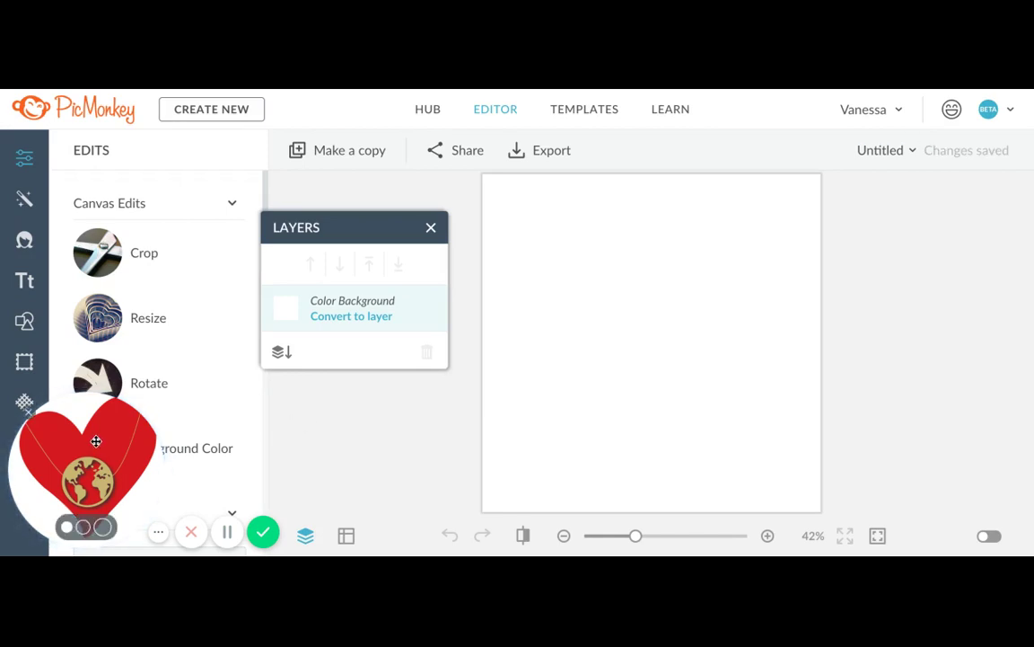
# Change the Background Color from white to Transparent and apply it
pyautogui.moveTo(96, 441); pyautogui.dragTo(860, 436)
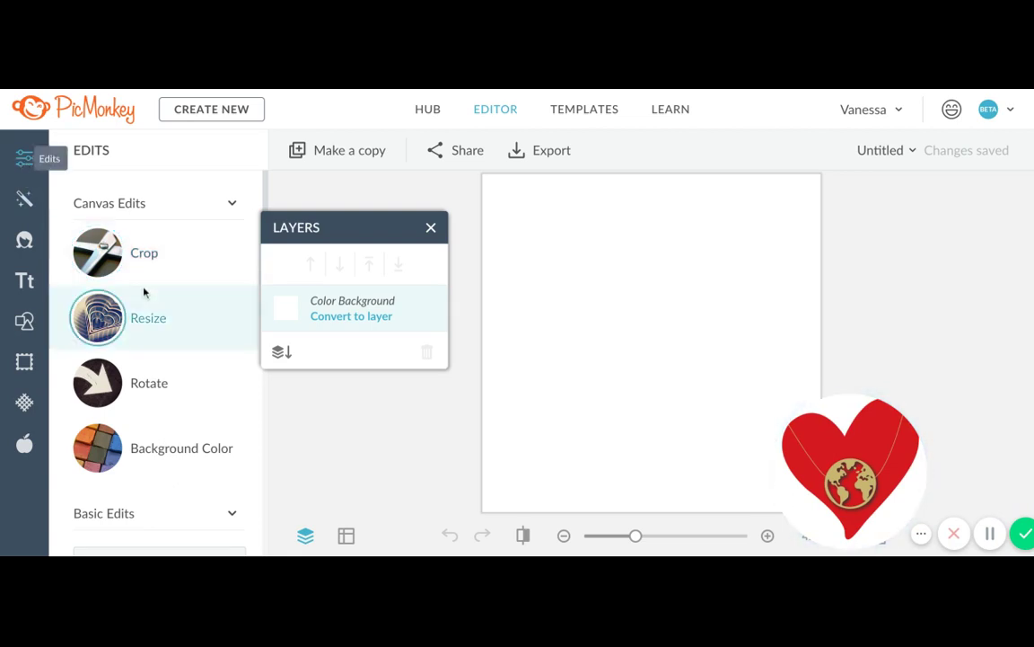
pyautogui.scroll(-3, 144, 293)
pyautogui.click(139, 328)
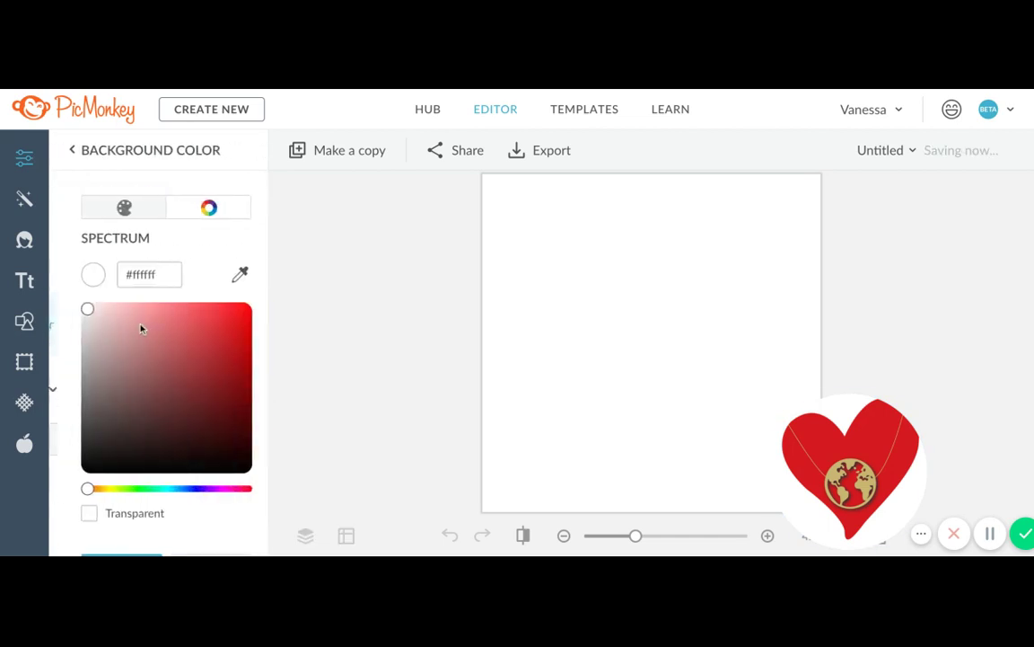
pyautogui.scroll(-2, 141, 323)
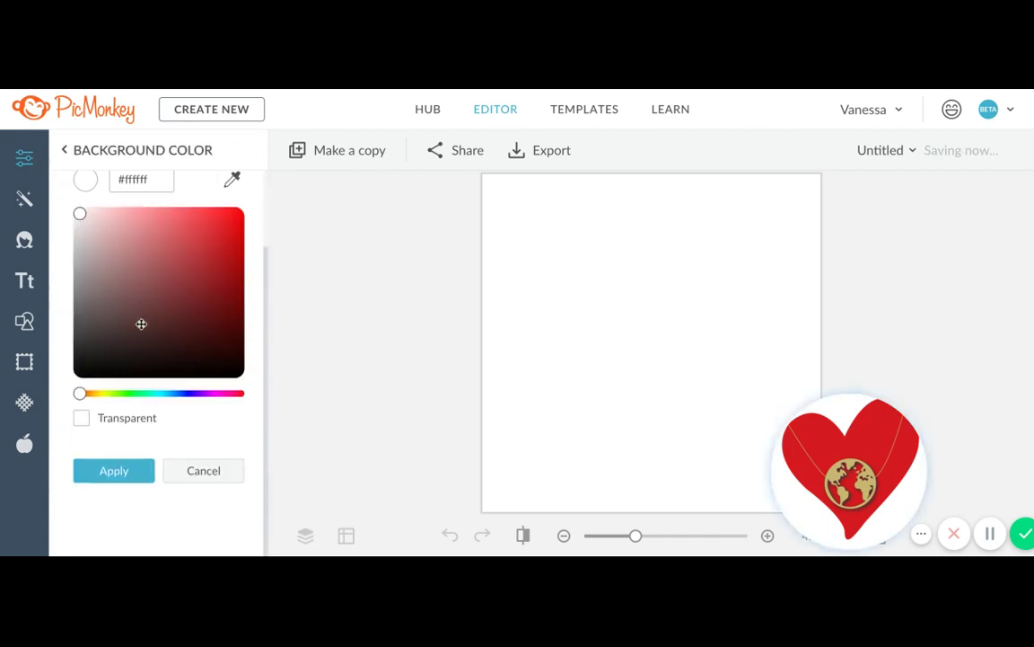
pyautogui.click(81, 418)
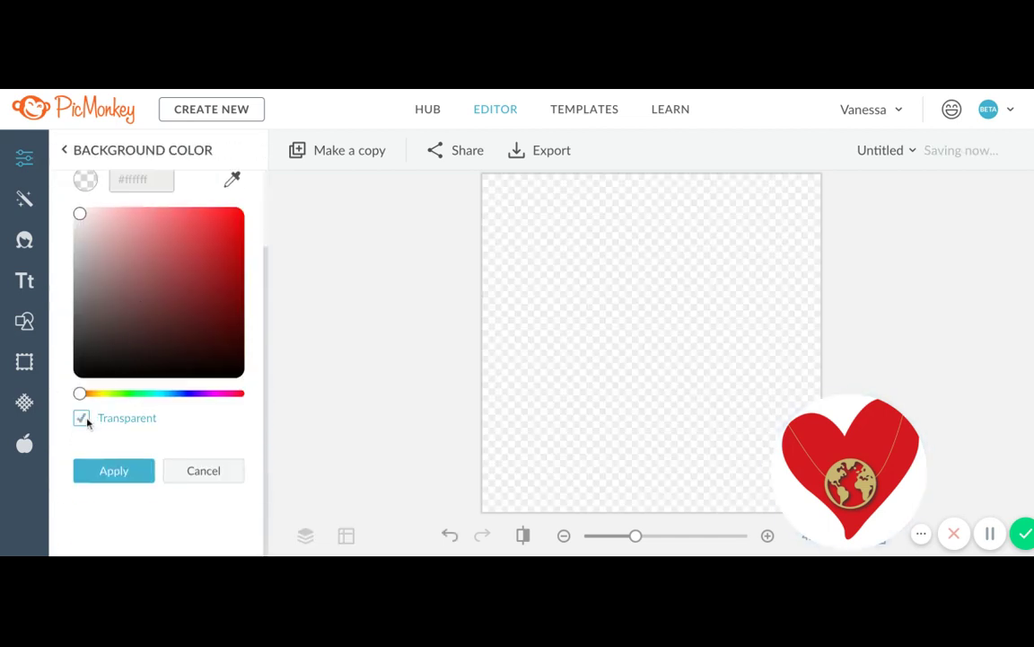
pyautogui.click(102, 476)
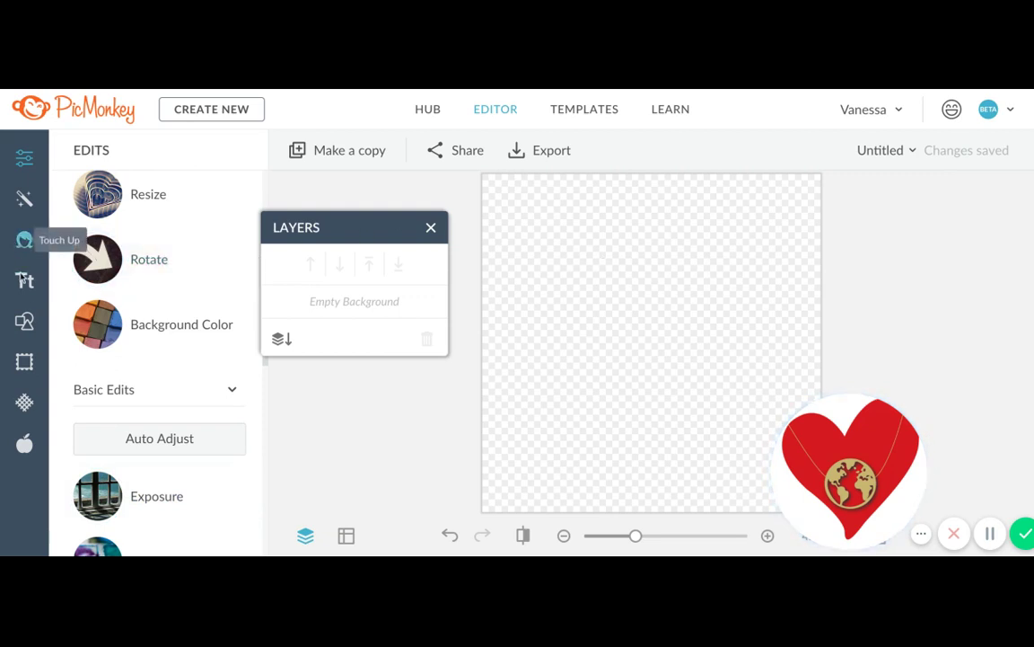
# Add a text box and replace its placeholder with 'nope.'
pyautogui.click(26, 282)
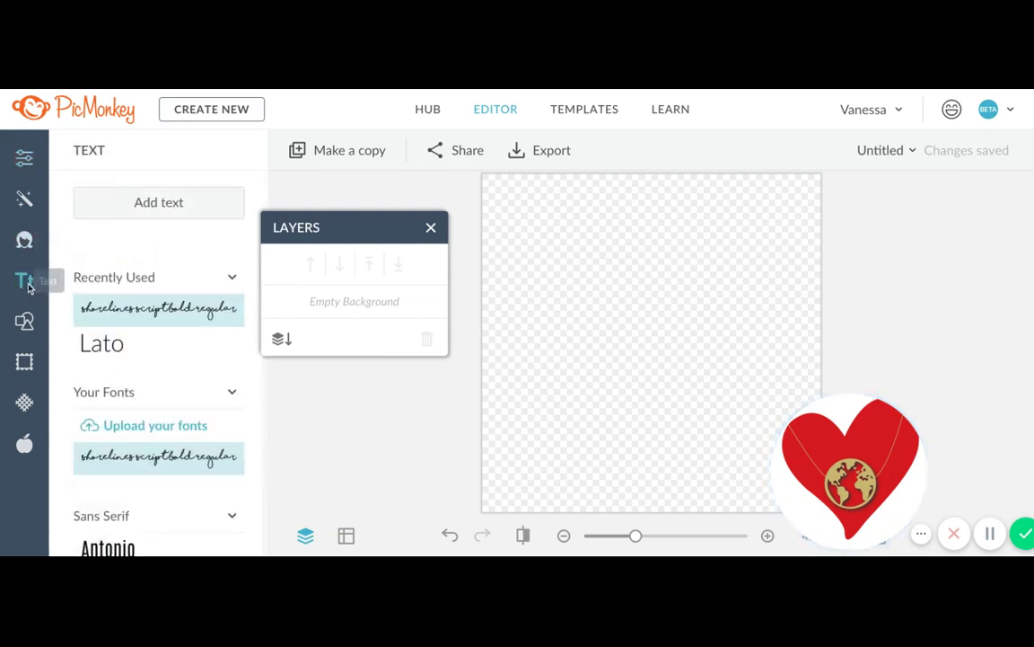
pyautogui.click(139, 209)
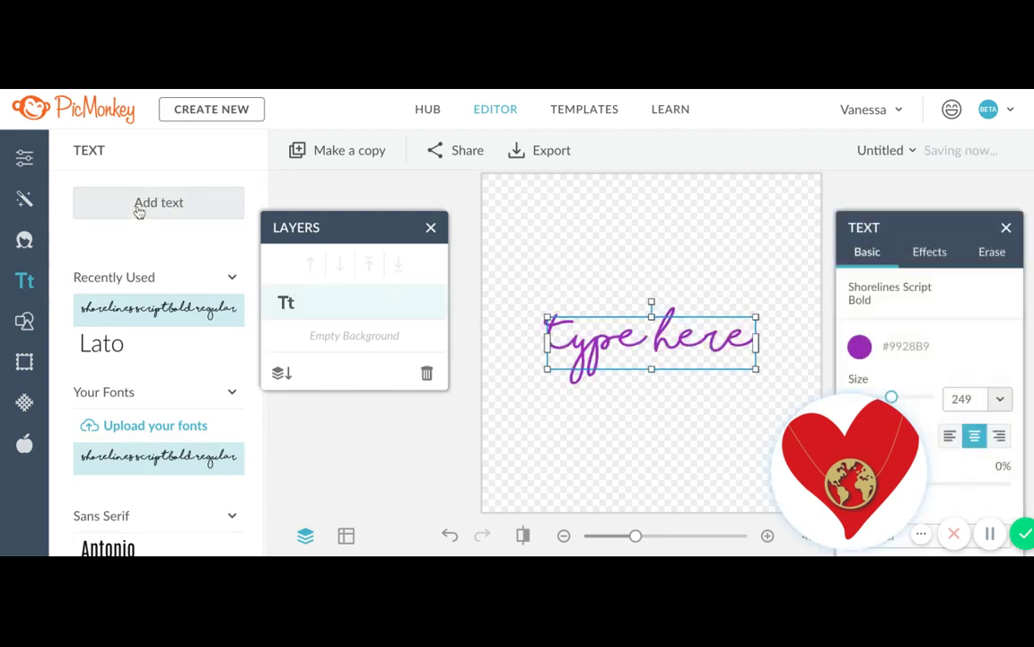
pyautogui.doubleClick(657, 344)
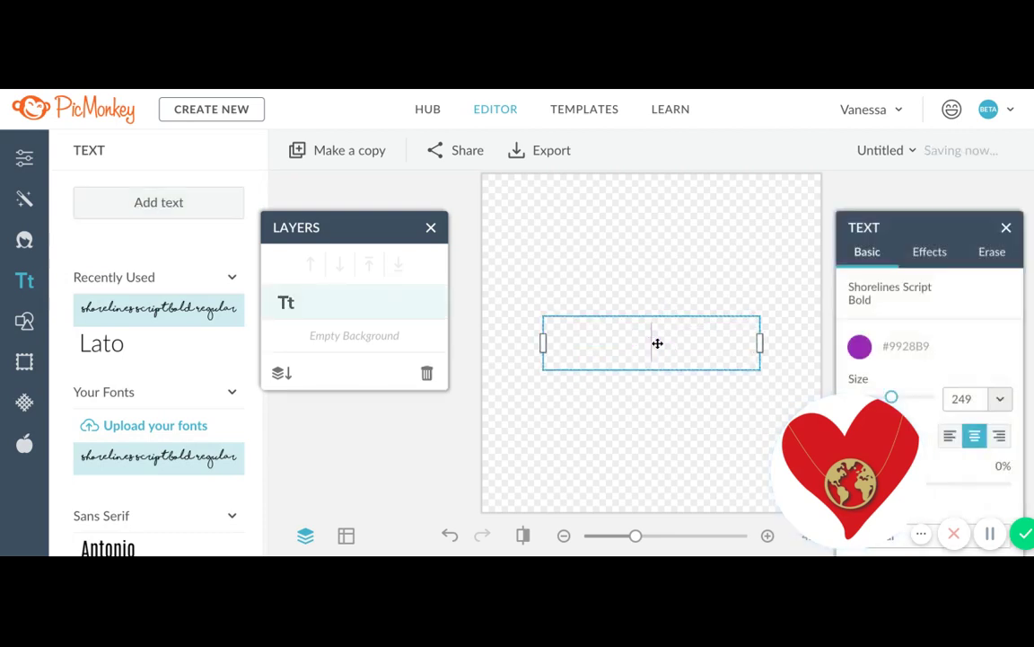
pyautogui.write('nope.')
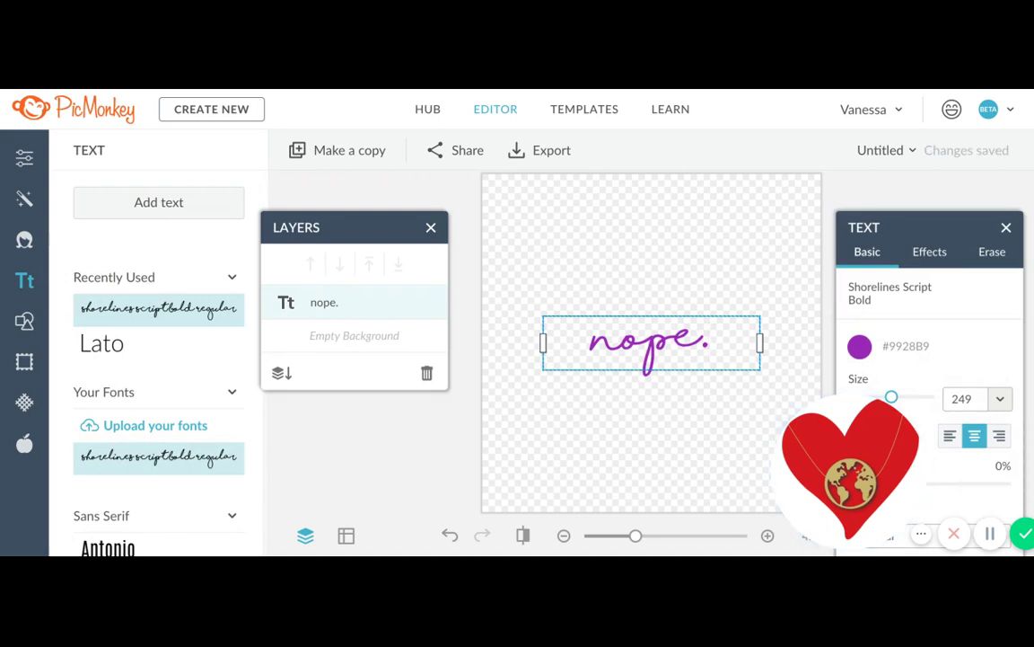
# Apply Bombshell Pro to the text from the font list, then undo it
pyautogui.scroll(-2, 144, 404)
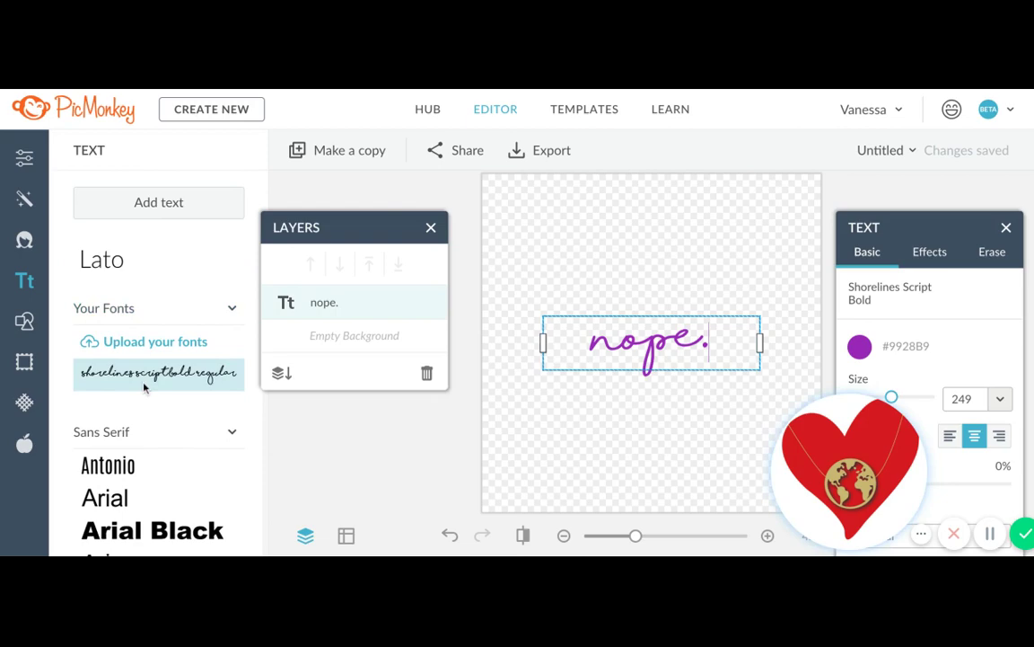
pyautogui.scroll(-20, 144, 386)
pyautogui.scroll(-15, 152, 387)
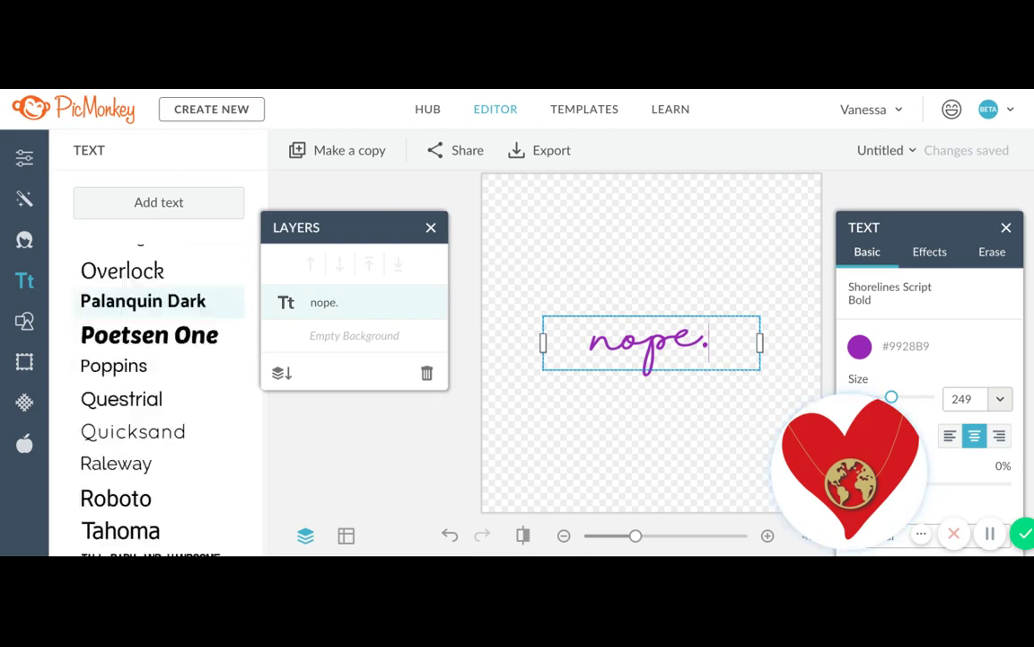
pyautogui.scroll(-15, 153, 387)
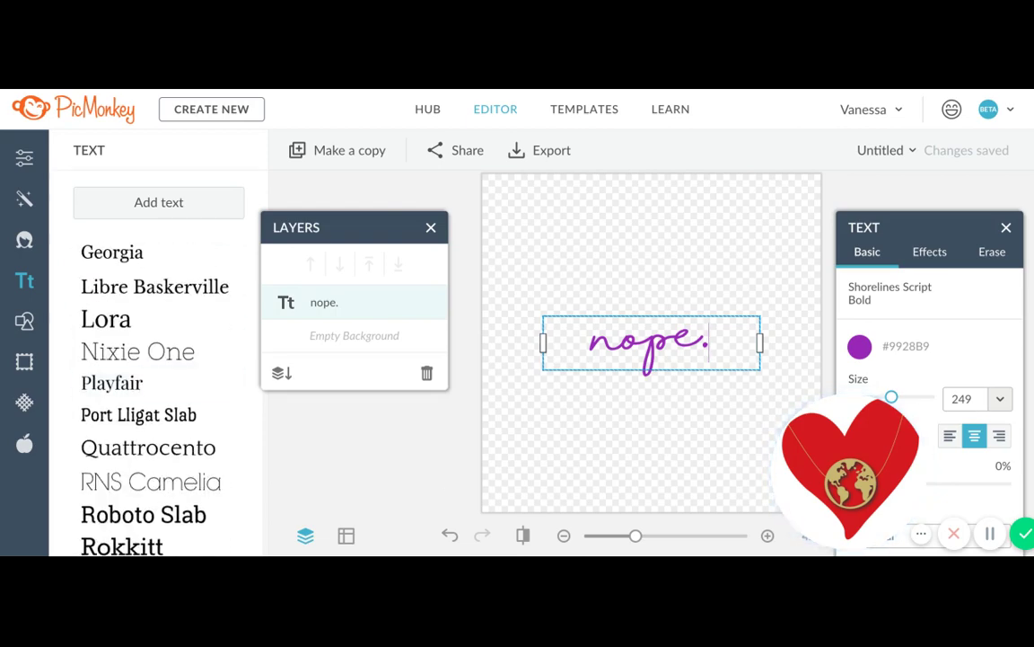
pyautogui.scroll(-3, 153, 374)
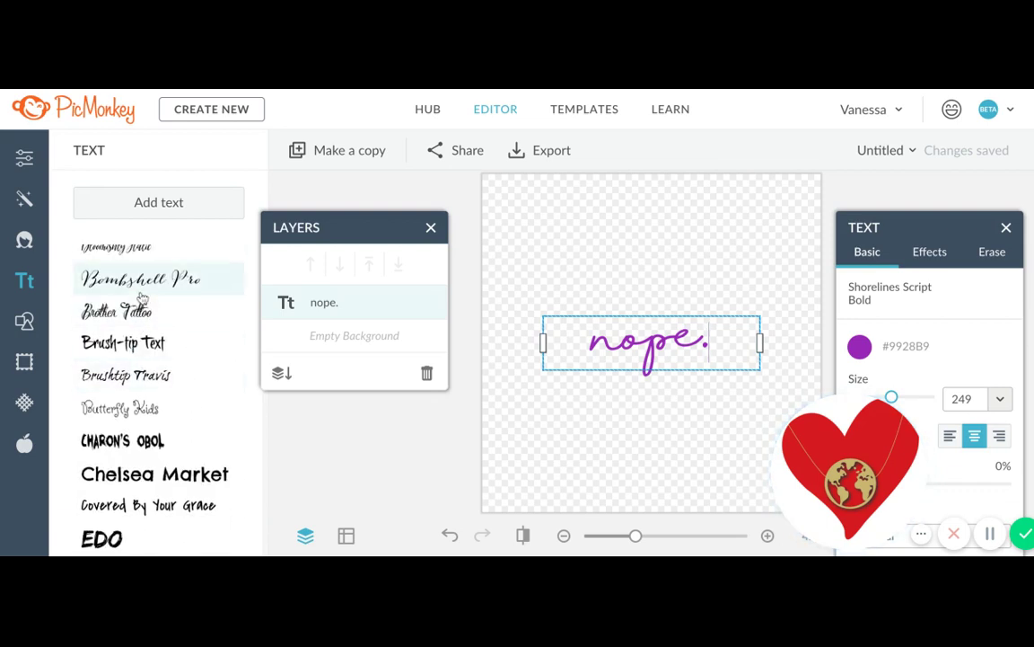
pyautogui.click(140, 285)
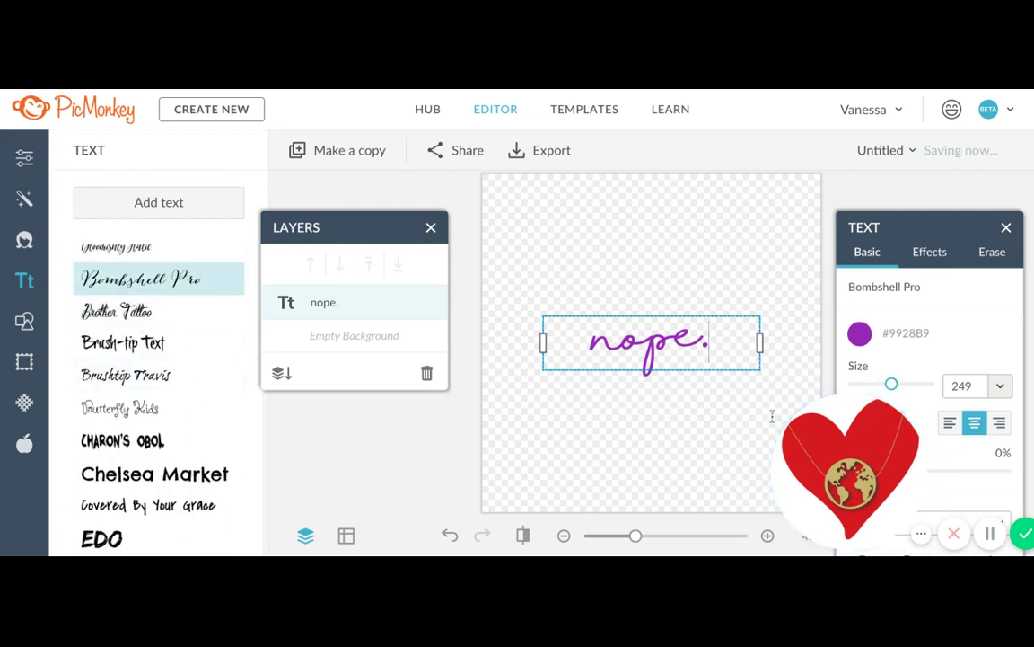
pyautogui.hotkey('ctrl', 'z')
# Reselect 'nope.', try Bombshell Pro again, then settle on Shorelines Script Bold
pyautogui.doubleClick(725, 344)
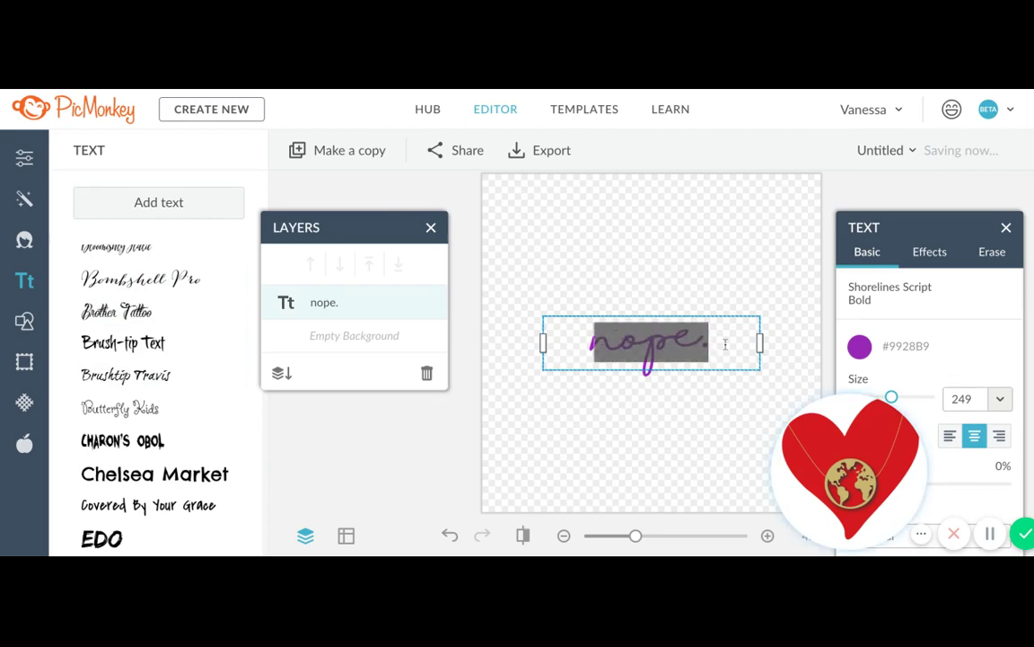
pyautogui.click(171, 281)
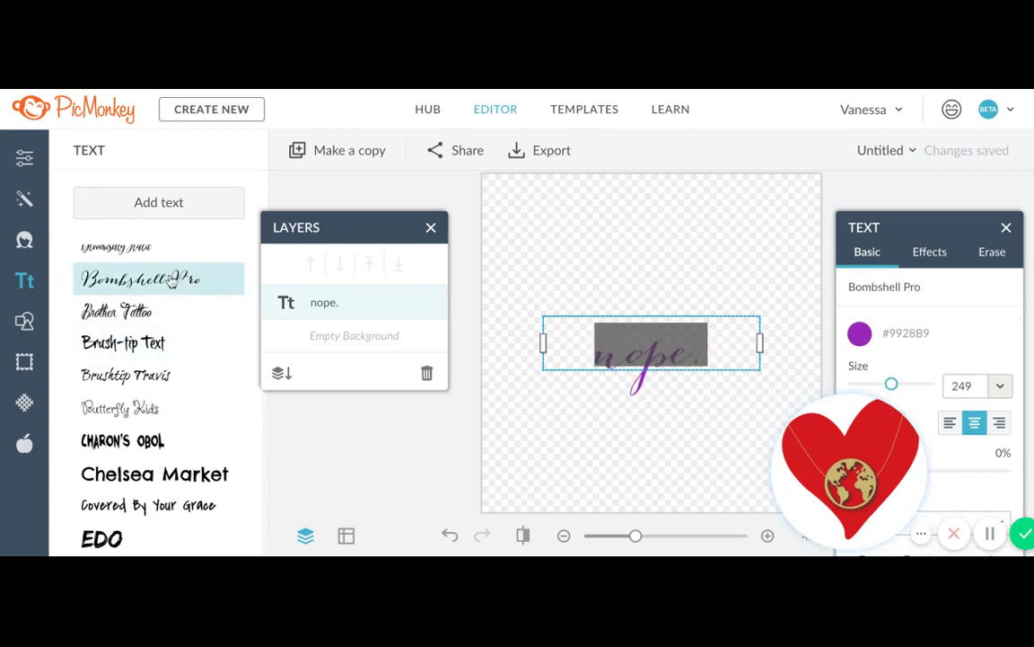
pyautogui.scroll(10, 180, 374)
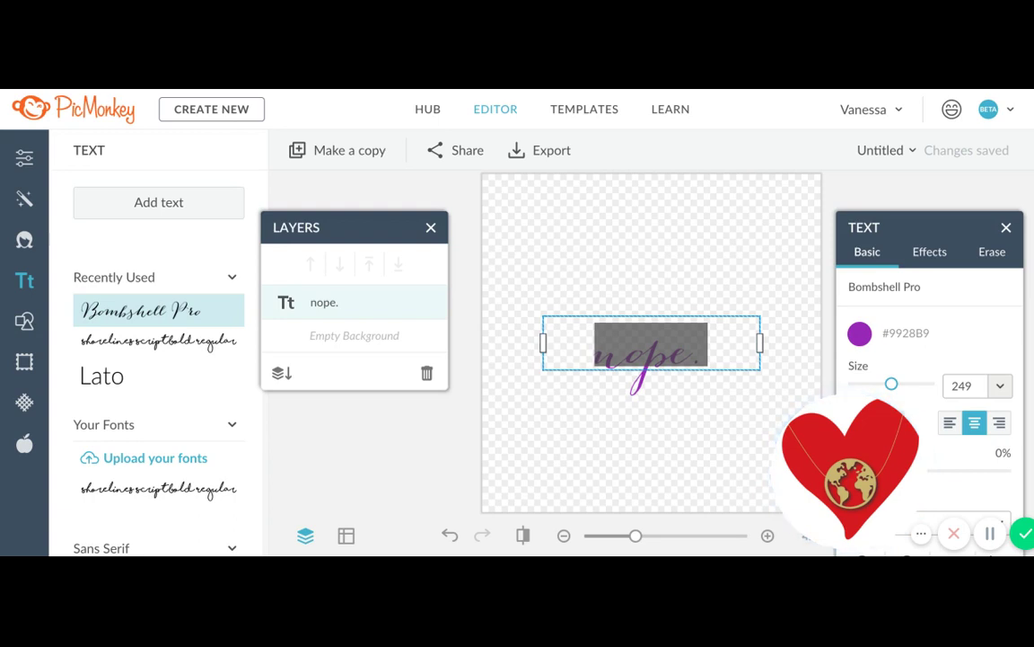
pyautogui.click(139, 489)
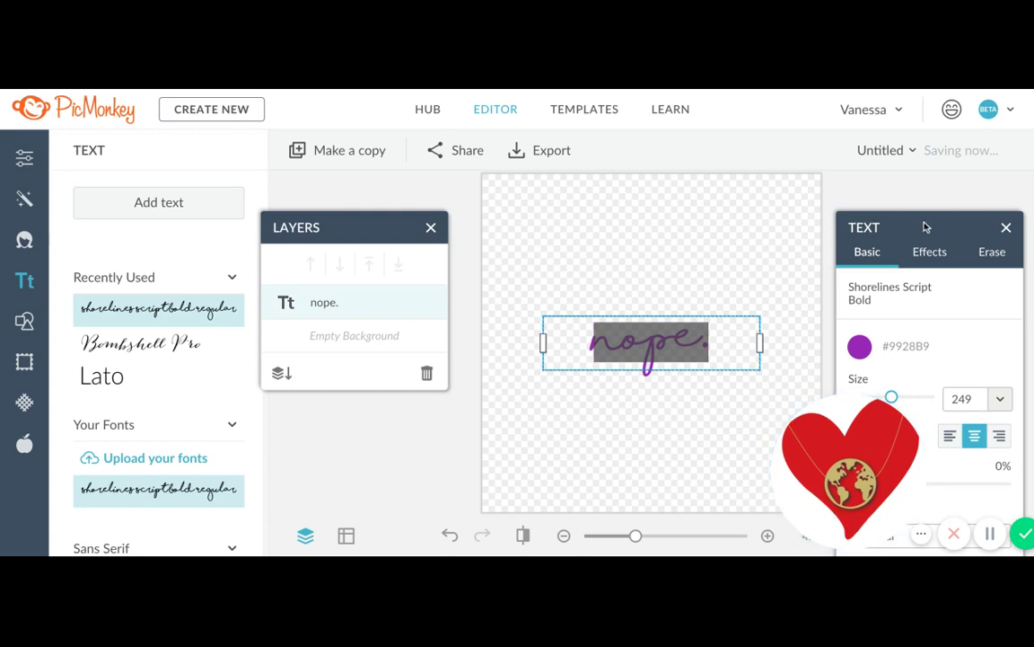
# Set the text colour to dark gray #474657
pyautogui.moveTo(925, 228); pyautogui.dragTo(279, 93)
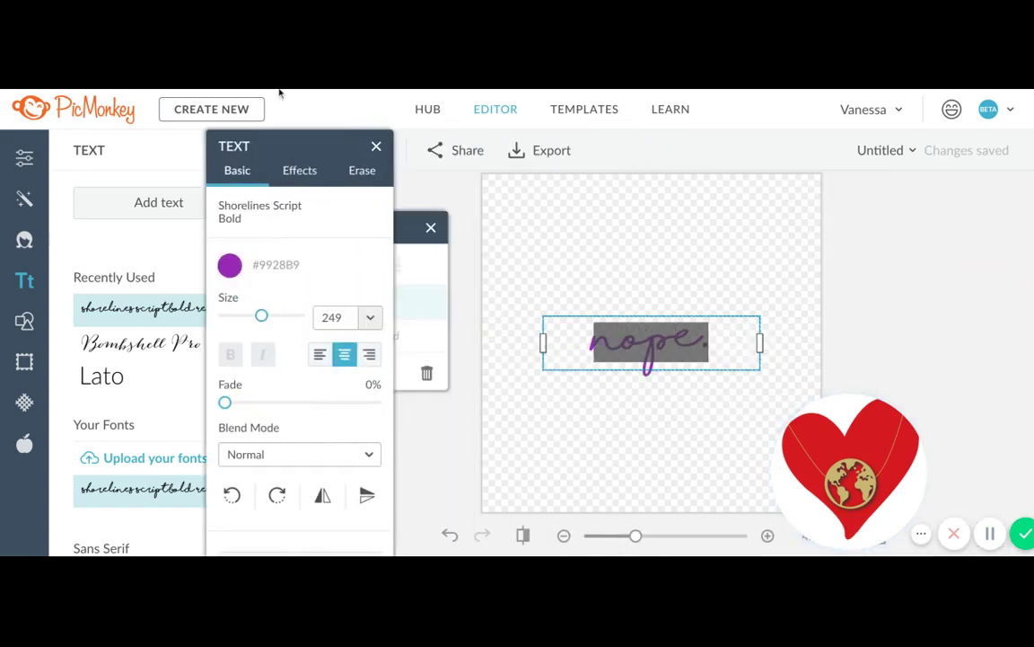
pyautogui.moveTo(302, 143); pyautogui.dragTo(213, 92)
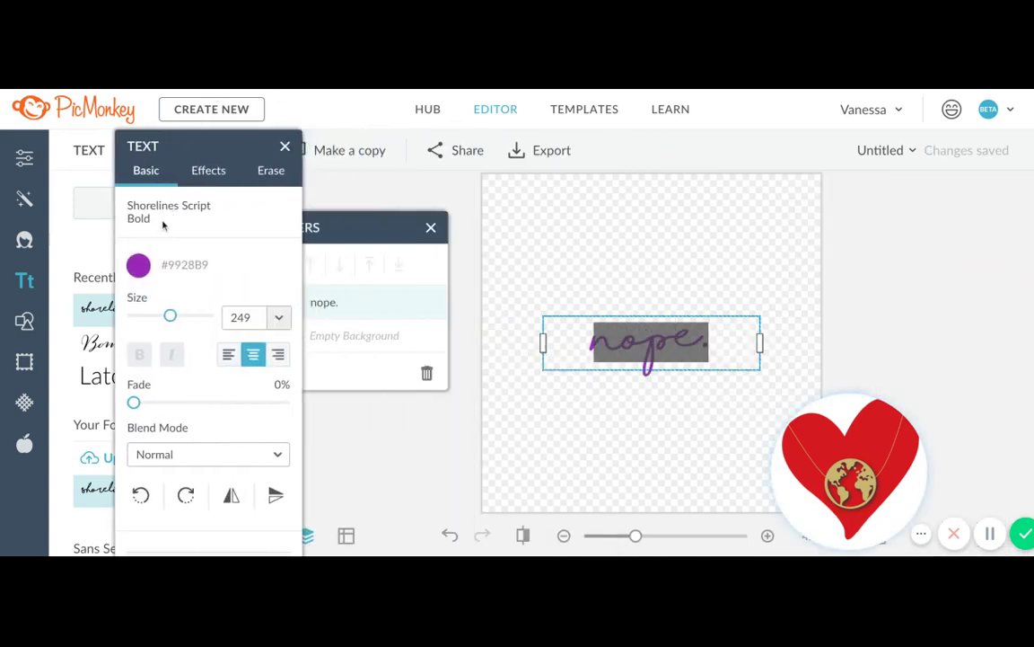
pyautogui.click(139, 265)
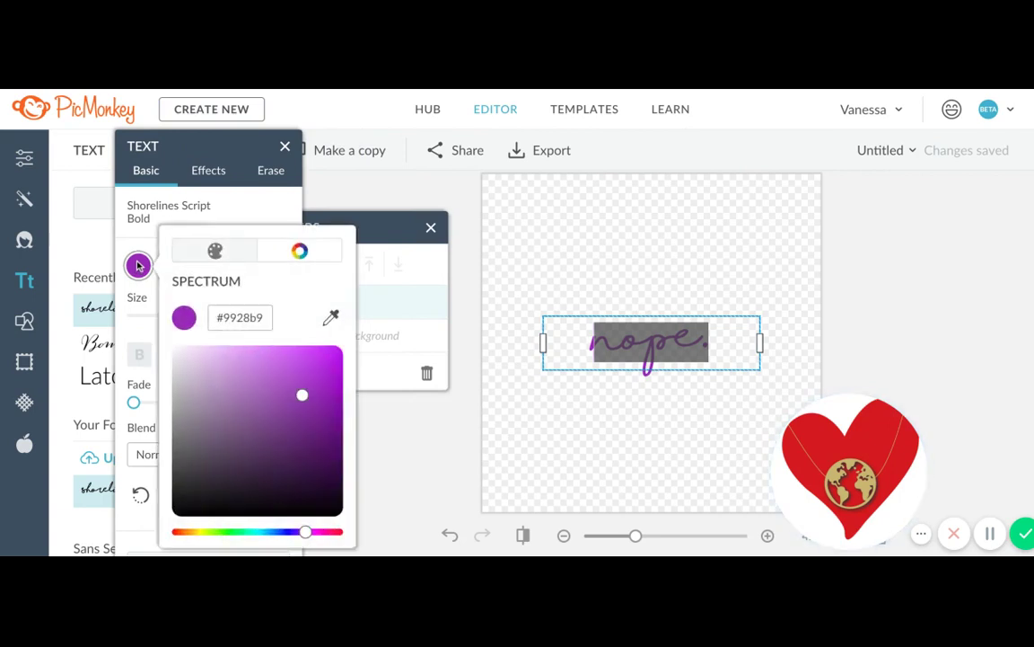
pyautogui.click(210, 493)
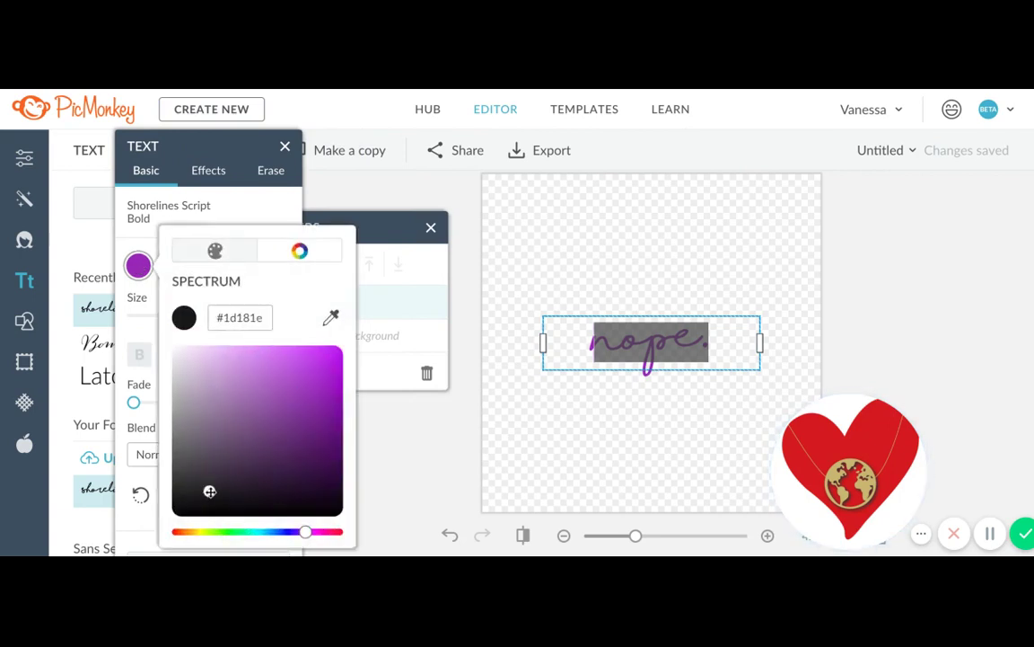
pyautogui.click(290, 532)
pyautogui.click(209, 456)
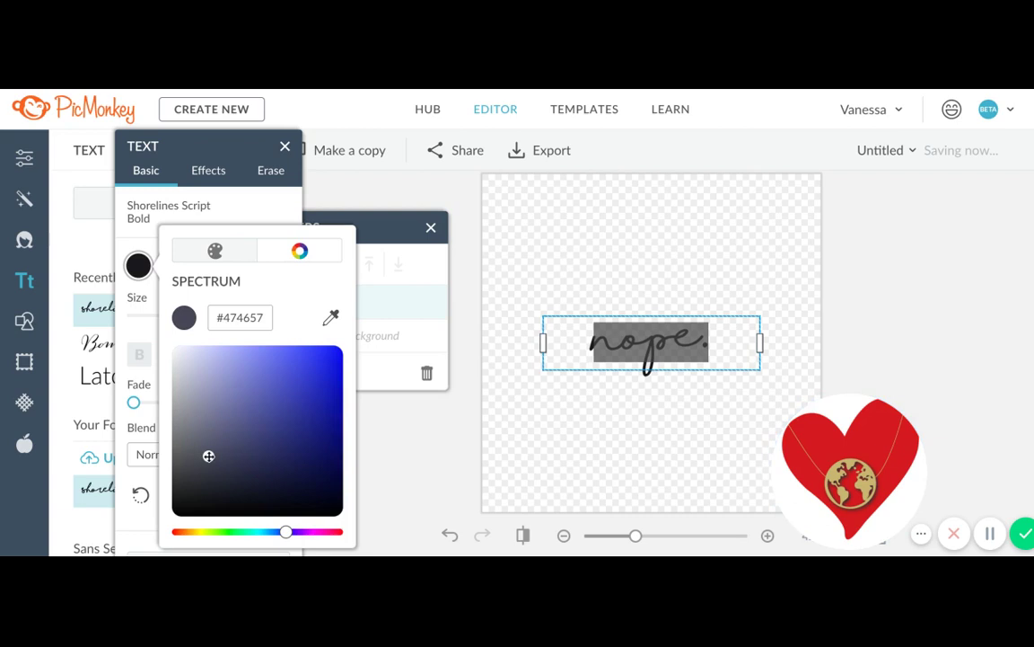
pyautogui.click(256, 207)
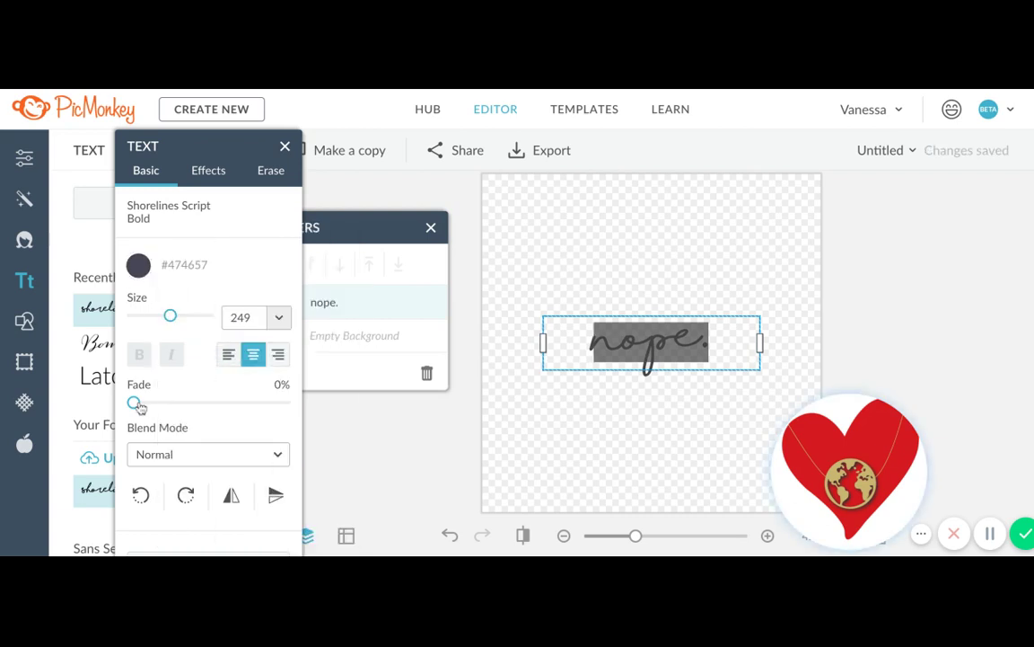
# Test a 42% fade, reset it to 0%, and enlarge the text to size 352
pyautogui.moveTo(133, 402); pyautogui.dragTo(196, 403)
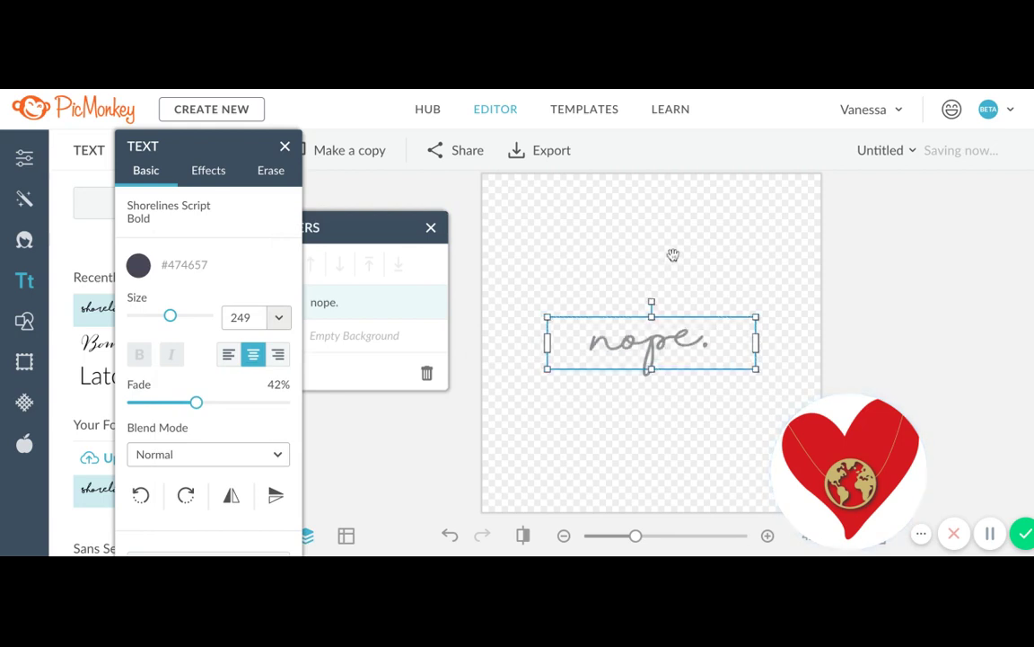
pyautogui.hotkey('ctrl', 'z')
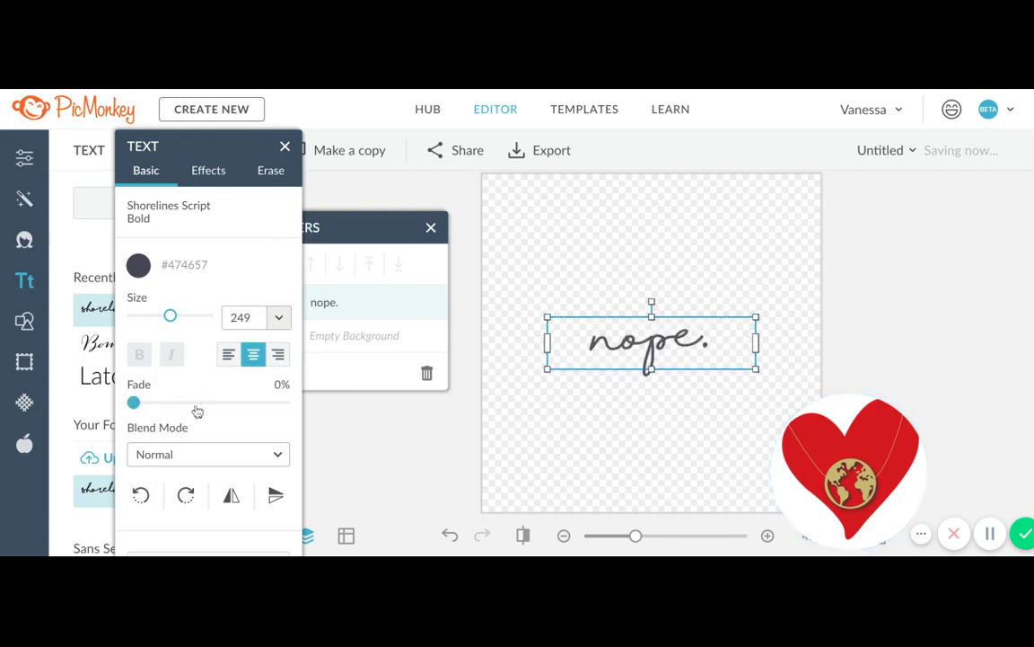
pyautogui.moveTo(170, 320)
pyautogui.mouseDown()
pyautogui.moveTo(187, 316)
pyautogui.moveTo(179, 316)
pyautogui.mouseUp()
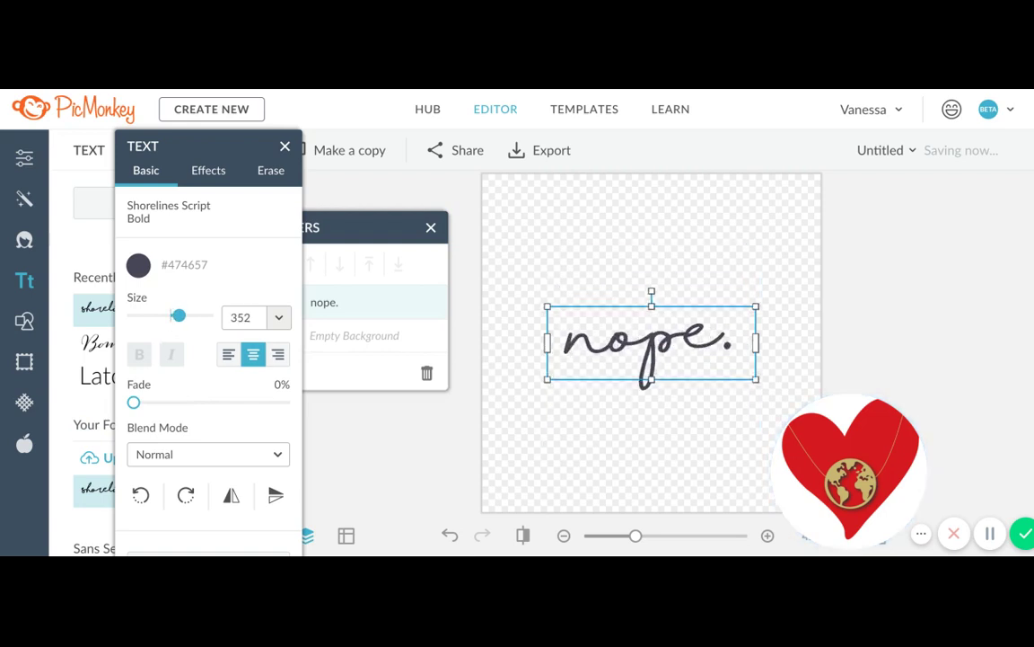
pyautogui.click(286, 149)
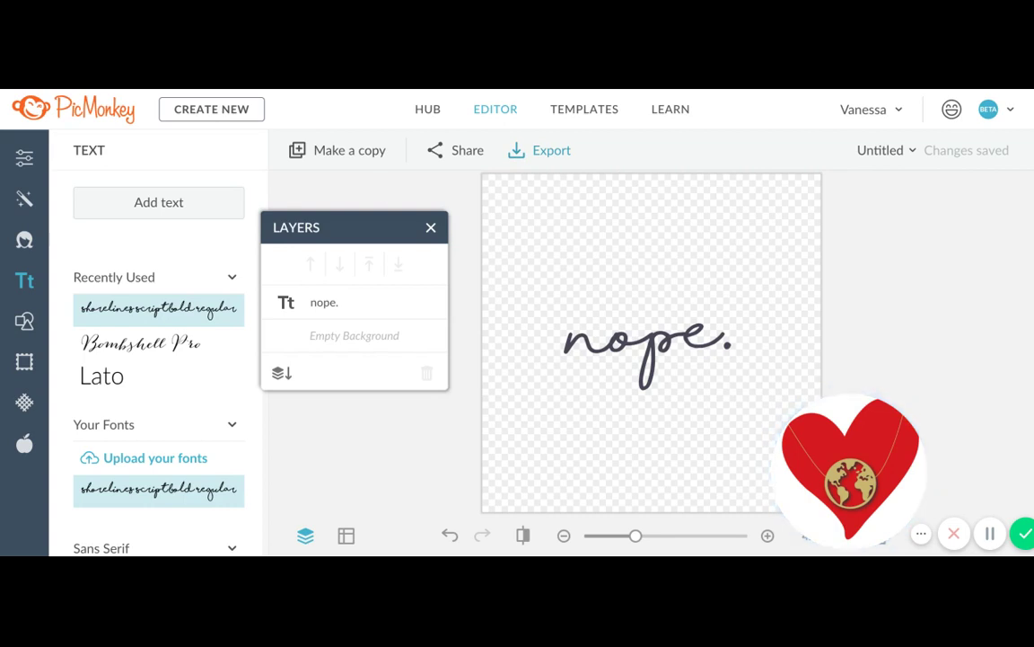
# Browse Graphics into the Basic collection and scroll down past Hearts to Doily Hearts
pyautogui.click(24, 329)
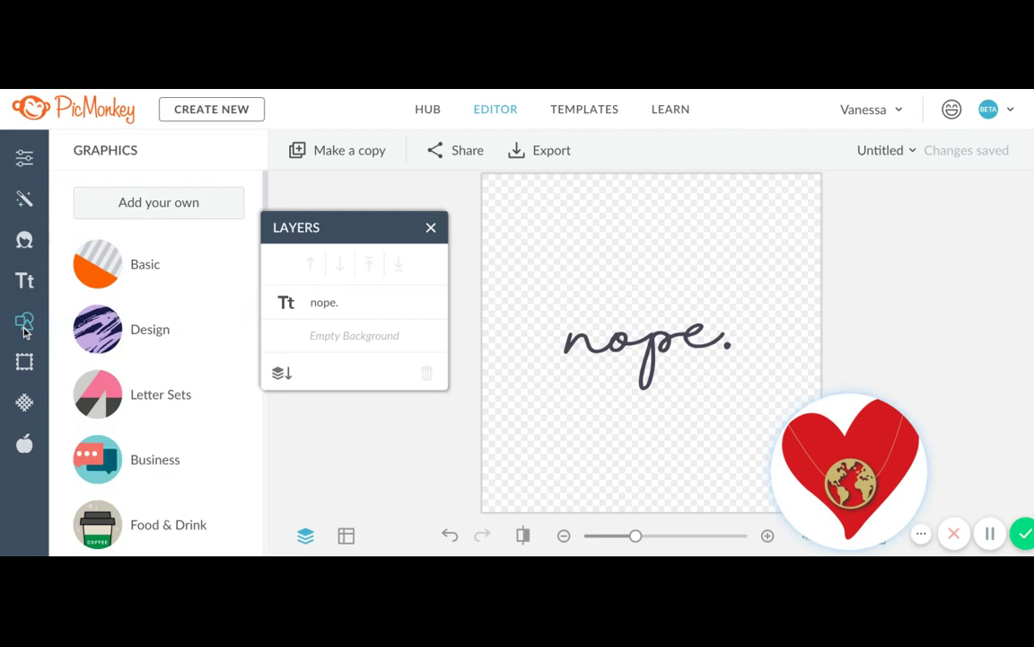
pyautogui.scroll(-2, 193, 345)
pyautogui.scroll(-5, 194, 345)
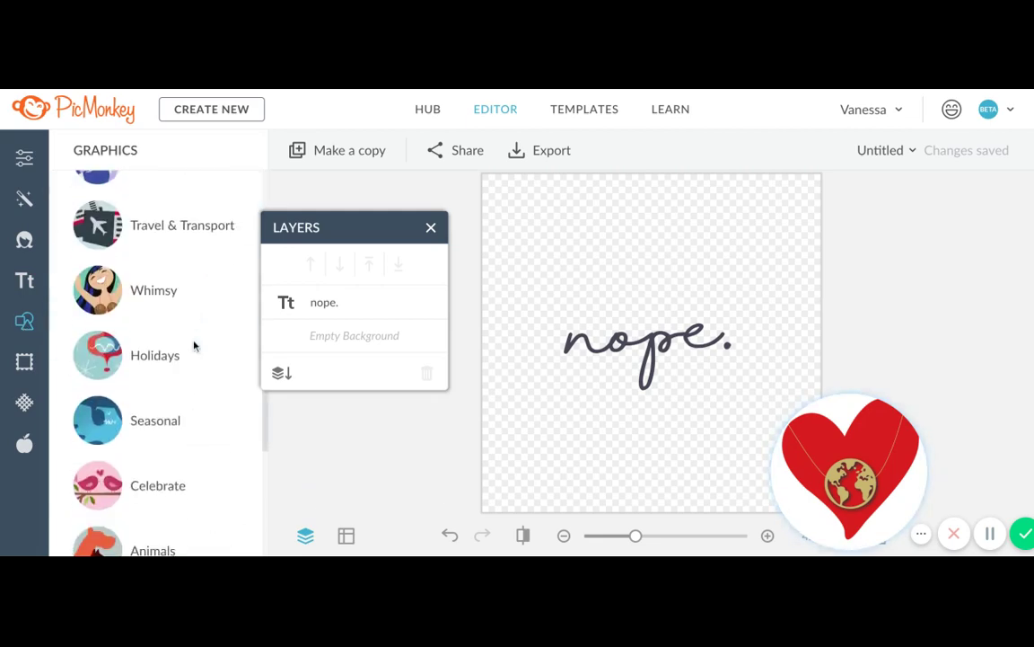
pyautogui.scroll(-4, 194, 342)
pyautogui.scroll(9, 194, 342)
pyautogui.scroll(2, 180, 341)
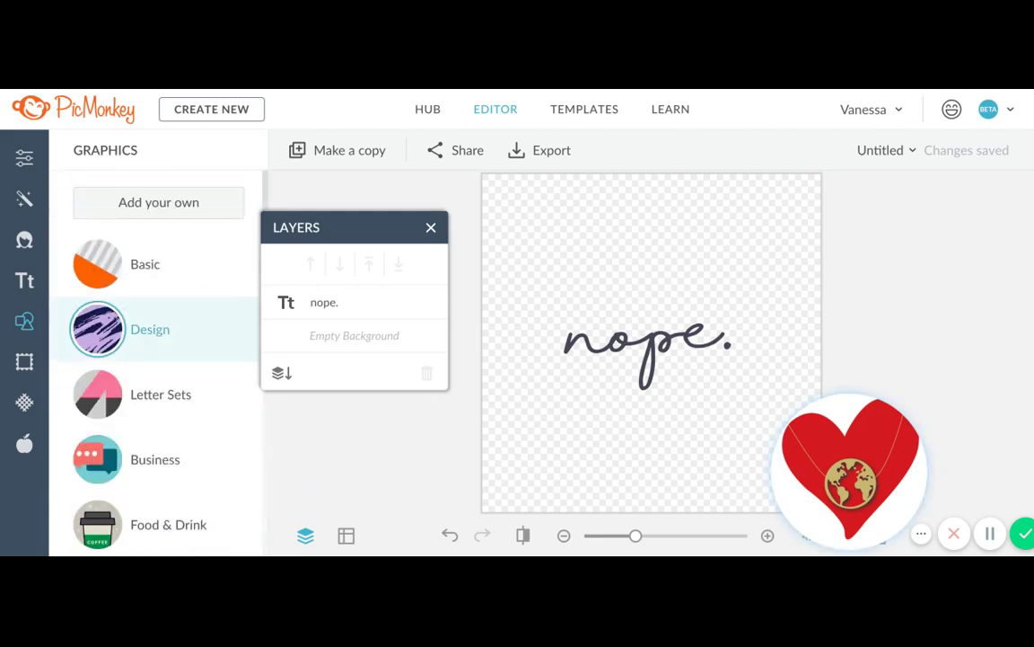
pyautogui.click(144, 272)
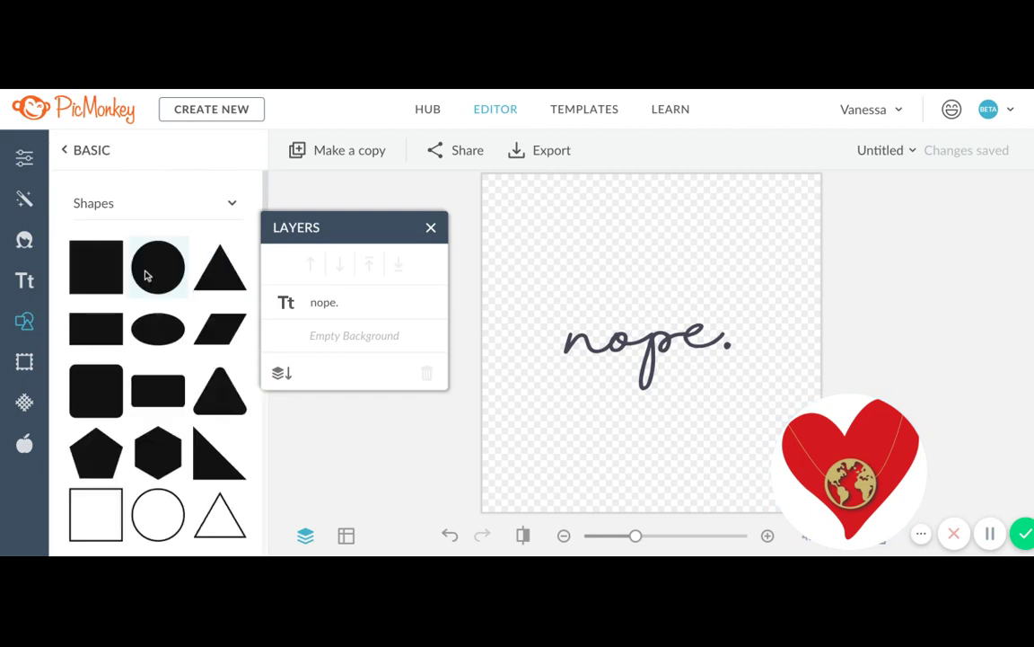
pyautogui.scroll(-3, 173, 358)
pyautogui.scroll(-6, 173, 359)
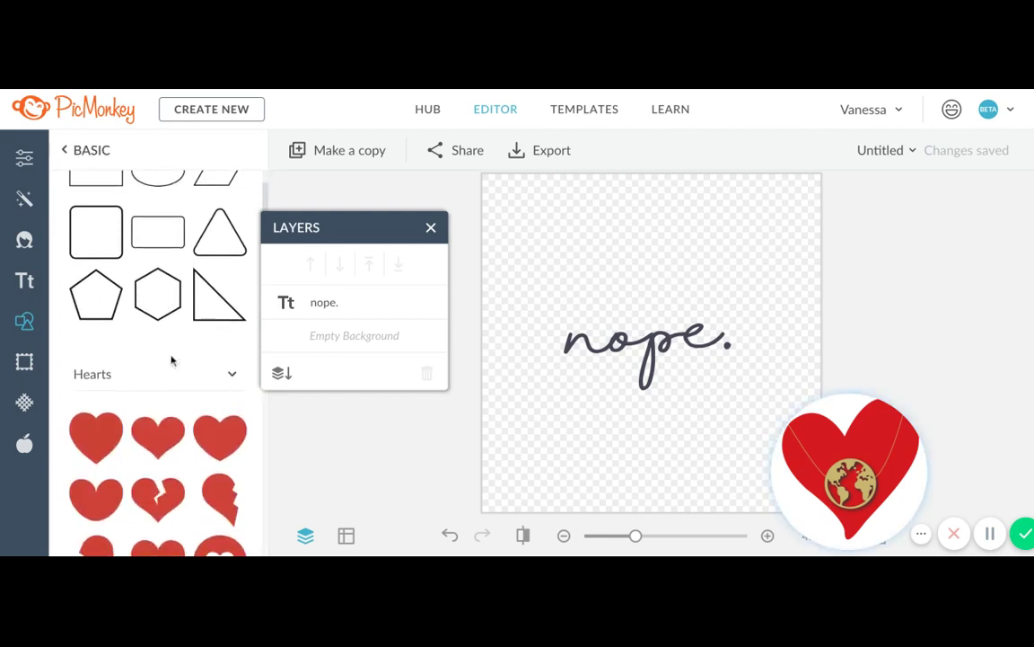
pyautogui.scroll(-8, 157, 359)
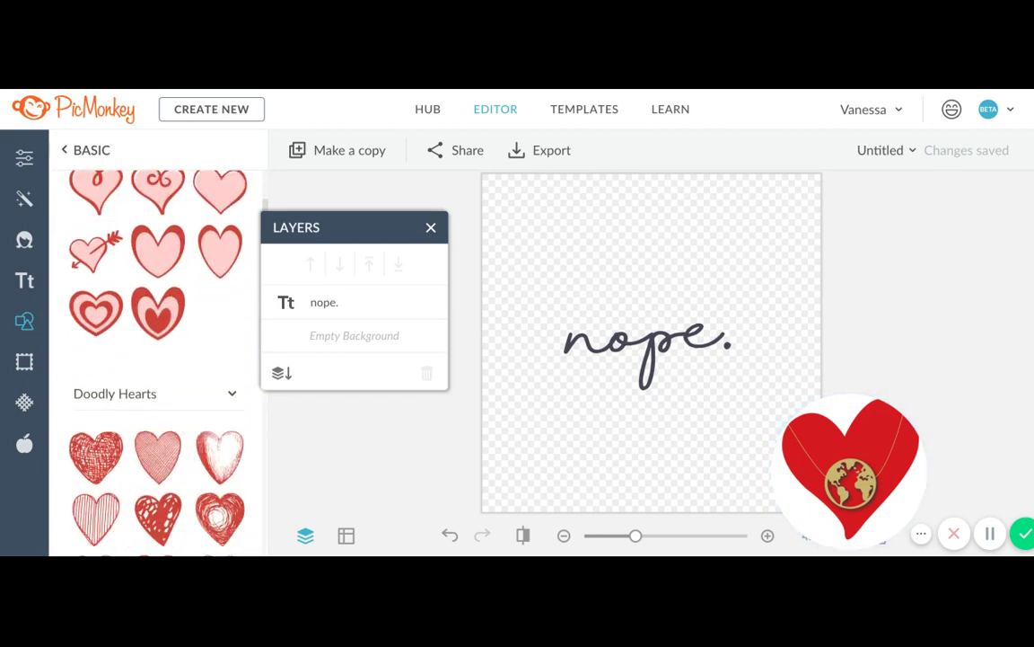
pyautogui.scroll(-5, 158, 337)
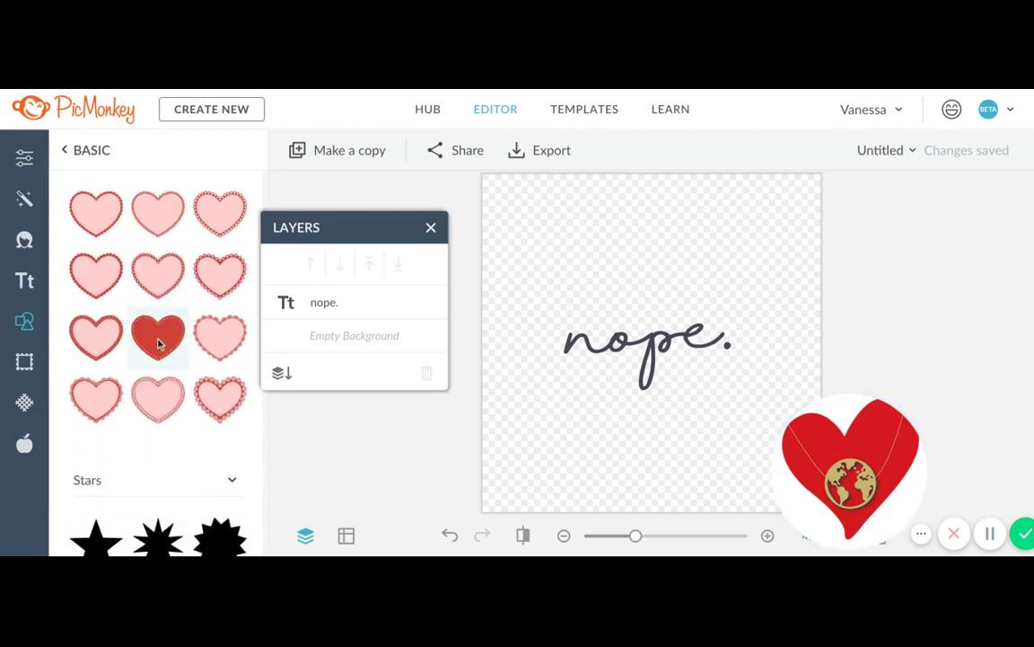
# Add the red Kelly Doily Heart, tilt it about 23 degrees, and shrink it above the period
pyautogui.click(158, 343)
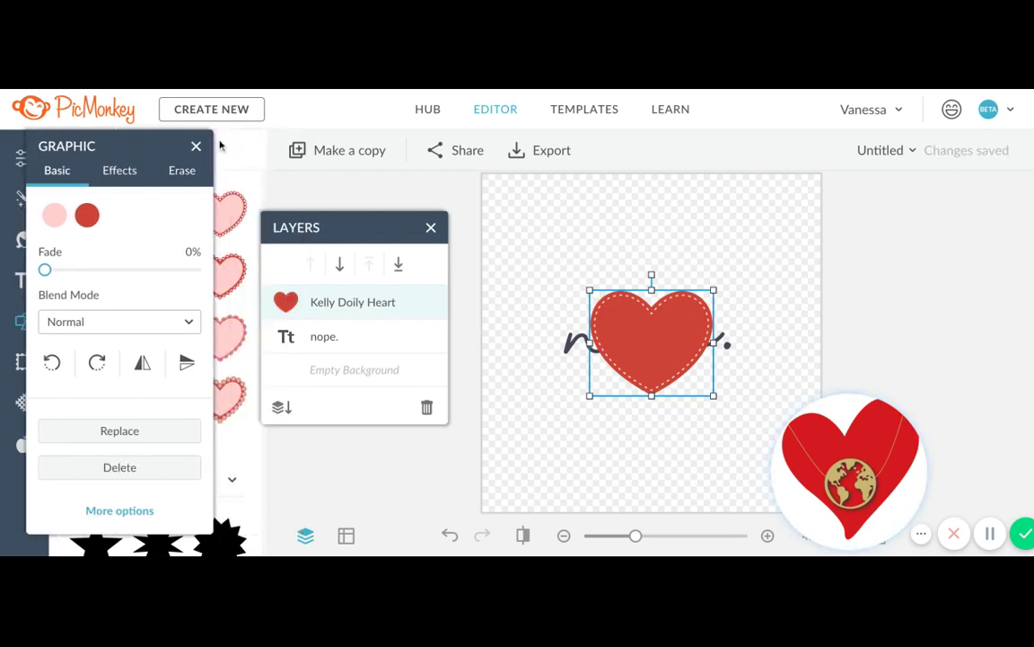
pyautogui.moveTo(652, 319); pyautogui.dragTo(755, 295)
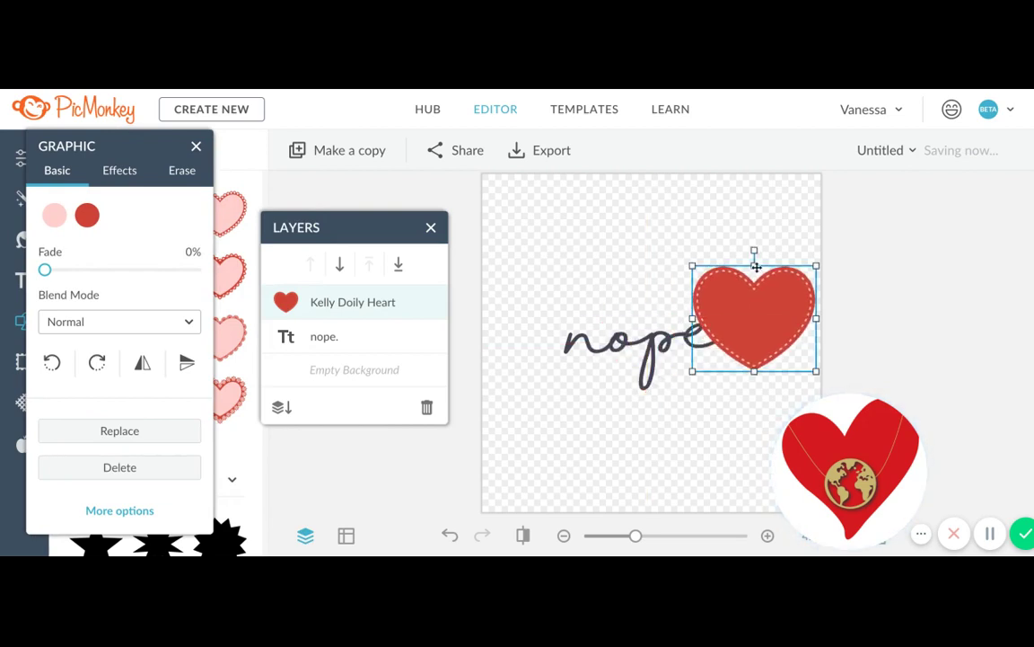
pyautogui.moveTo(757, 252); pyautogui.dragTo(783, 244)
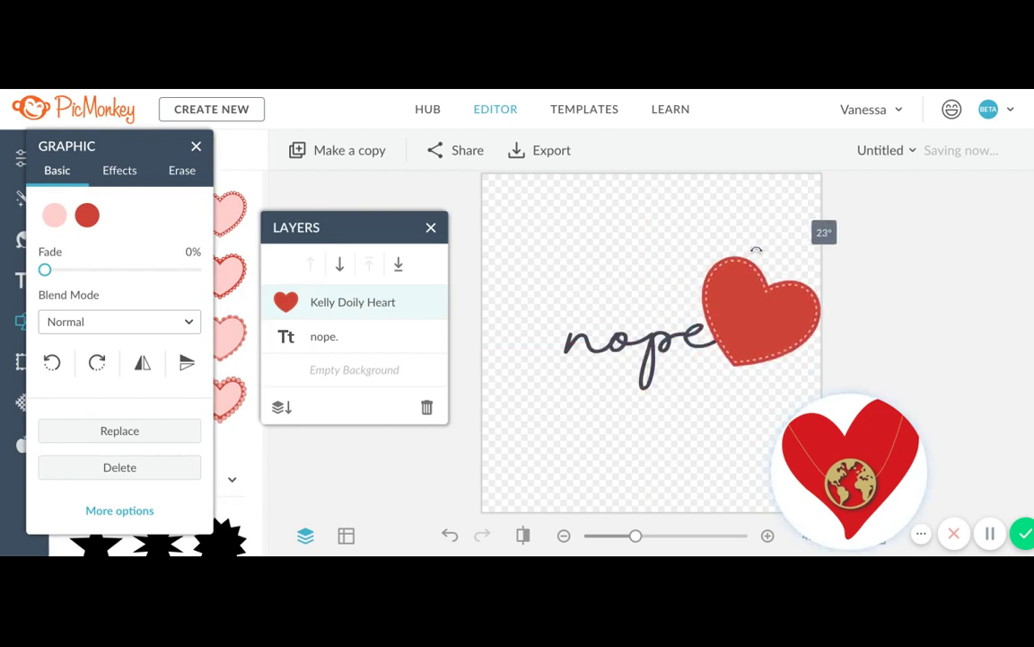
pyautogui.moveTo(676, 342); pyautogui.dragTo(728, 294)
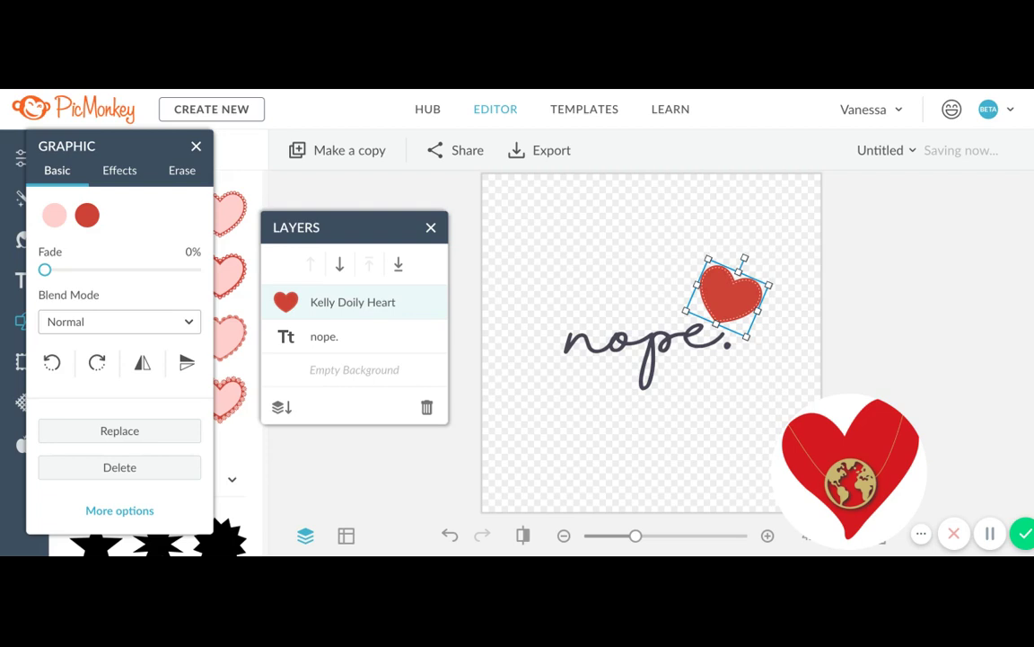
# Reselect the Kelly Doily Heart and change its light pink accent to grey #9f9898
pyautogui.click(637, 273)
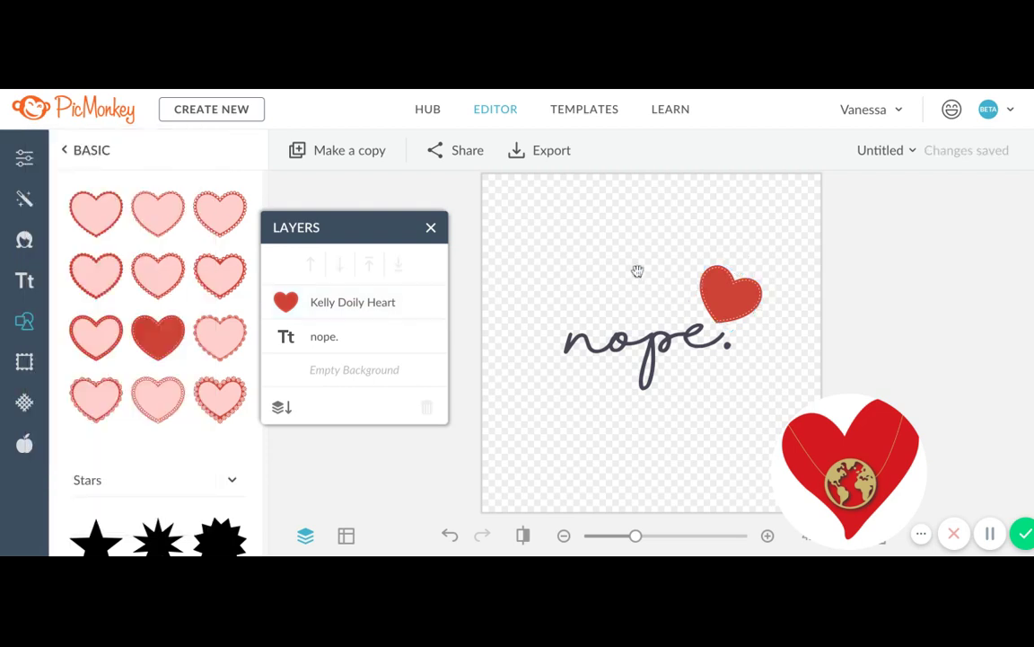
pyautogui.click(360, 306)
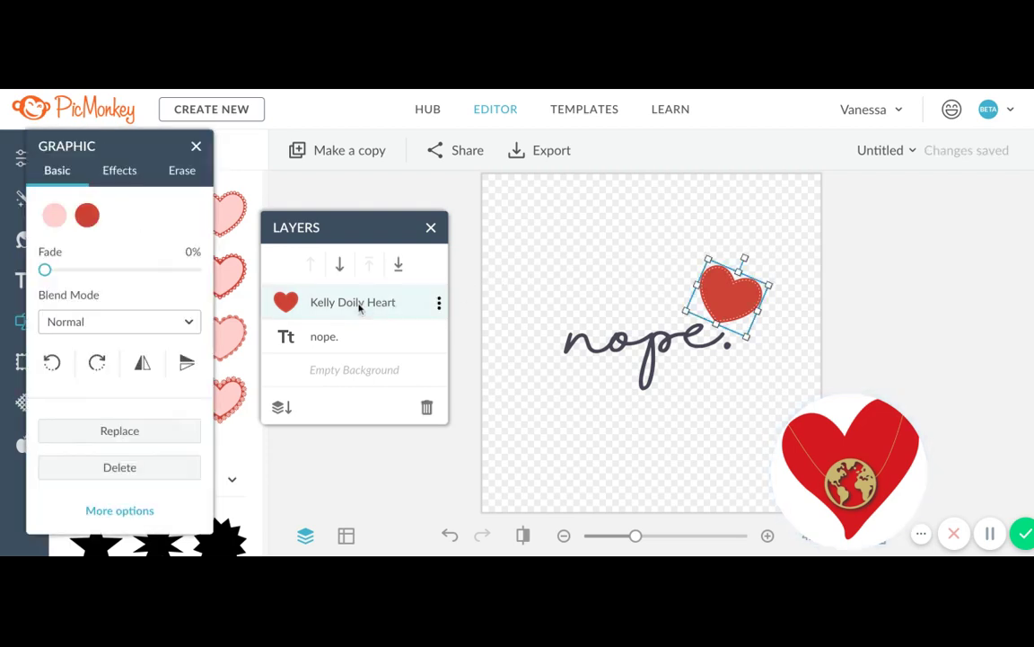
pyautogui.click(54, 215)
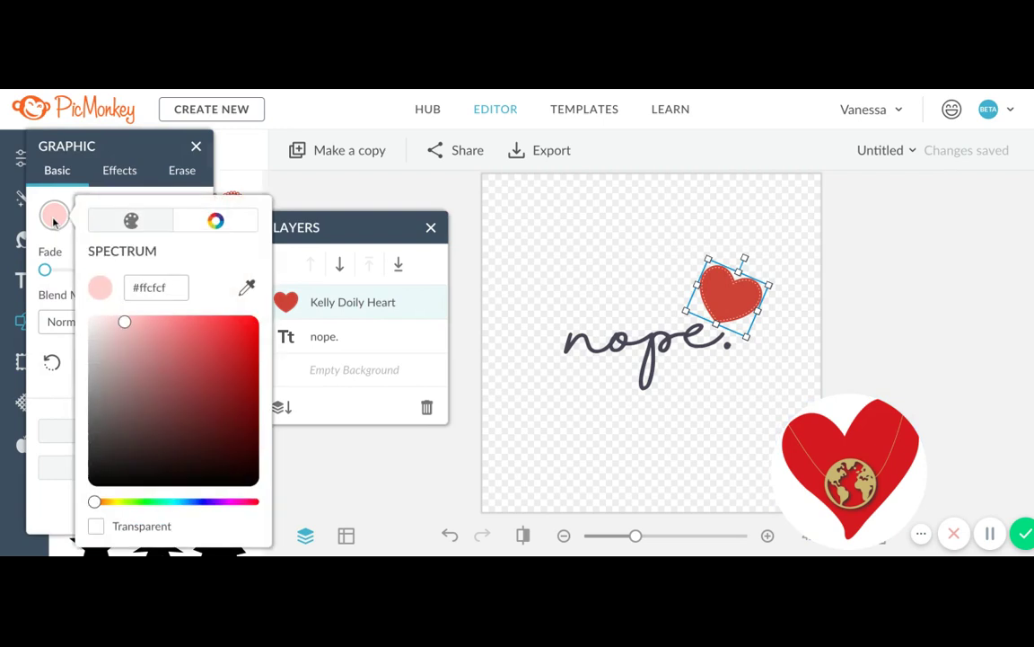
pyautogui.click(101, 381)
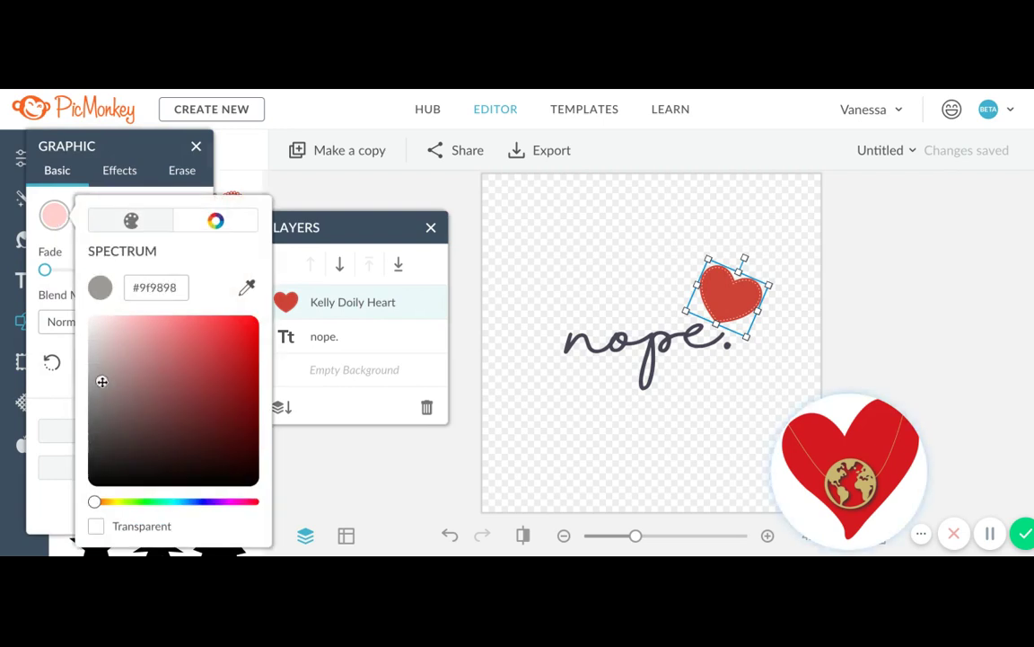
pyautogui.click(153, 187)
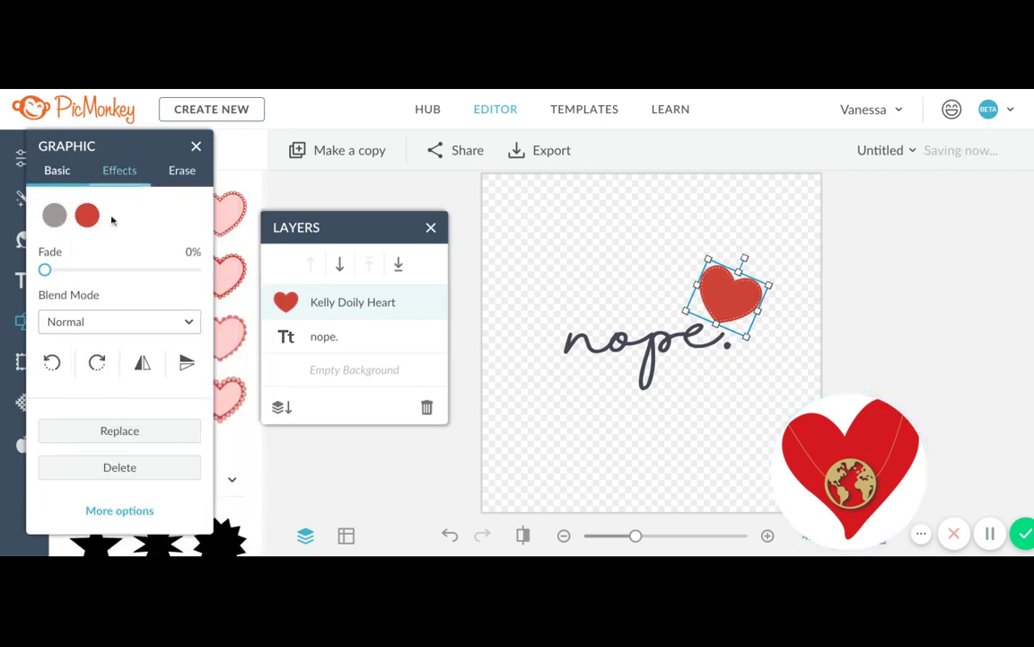
# Recolour the heart's red to purple #74598f in the Spectrum picker
pyautogui.click(87, 216)
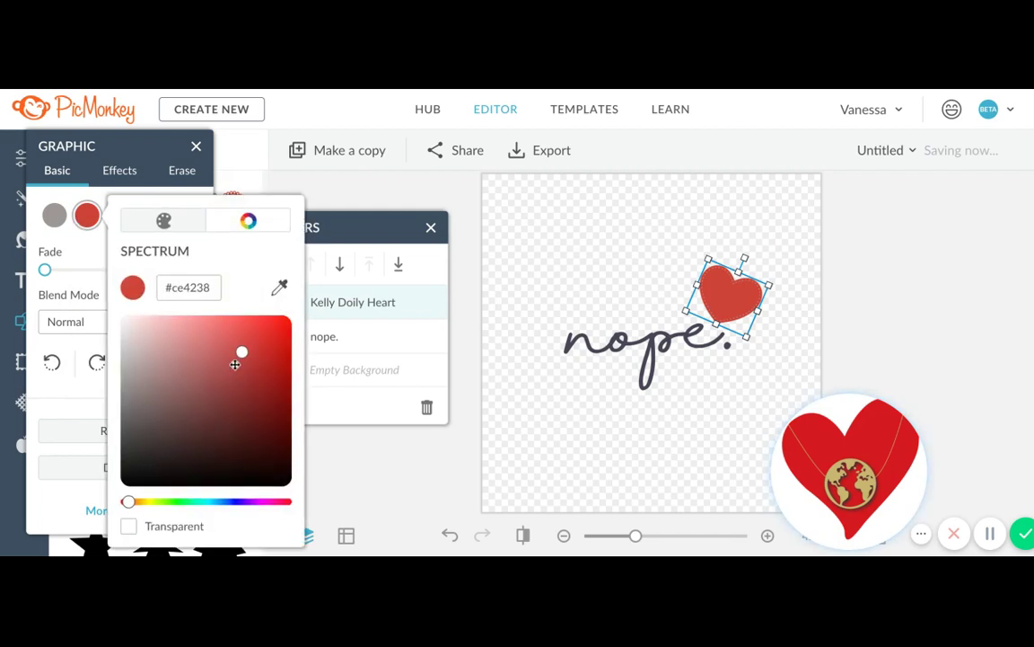
pyautogui.moveTo(242, 351); pyautogui.dragTo(161, 355)
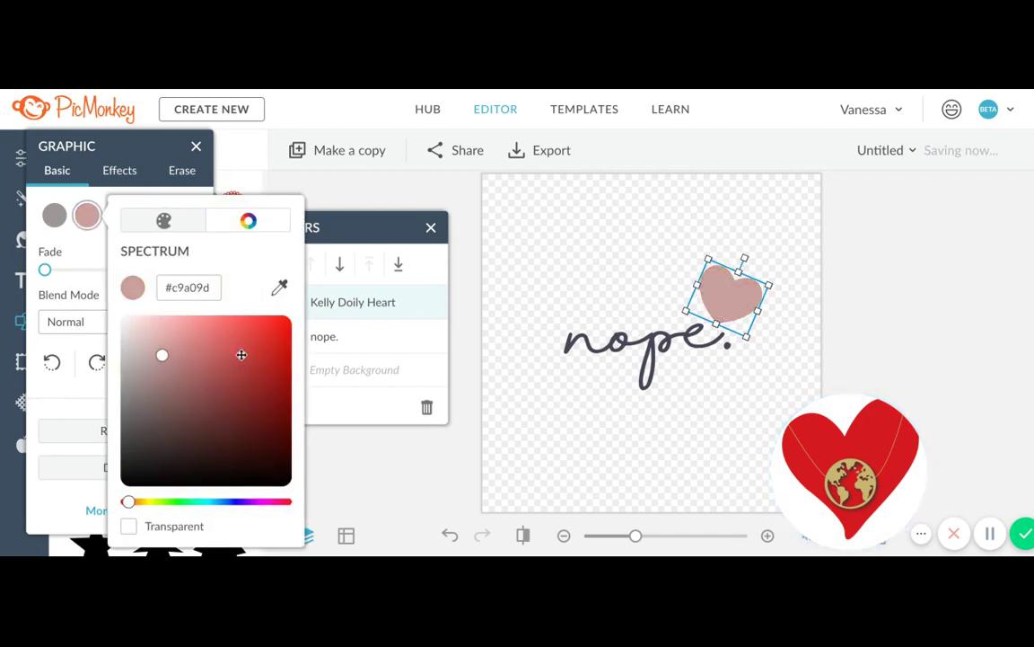
pyautogui.click(169, 355)
pyautogui.click(247, 500)
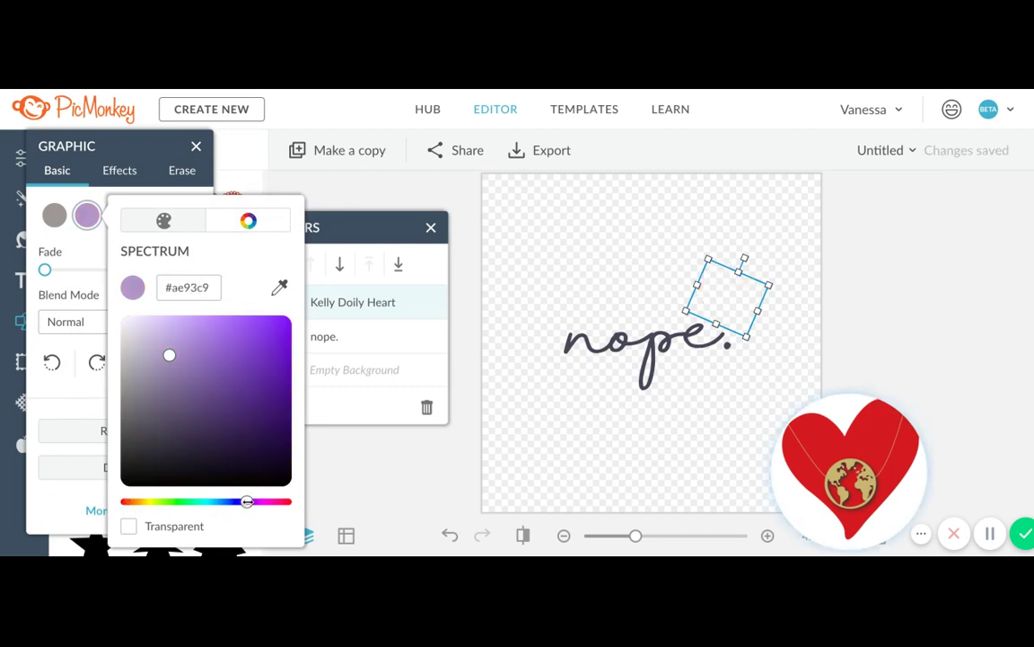
pyautogui.click(188, 390)
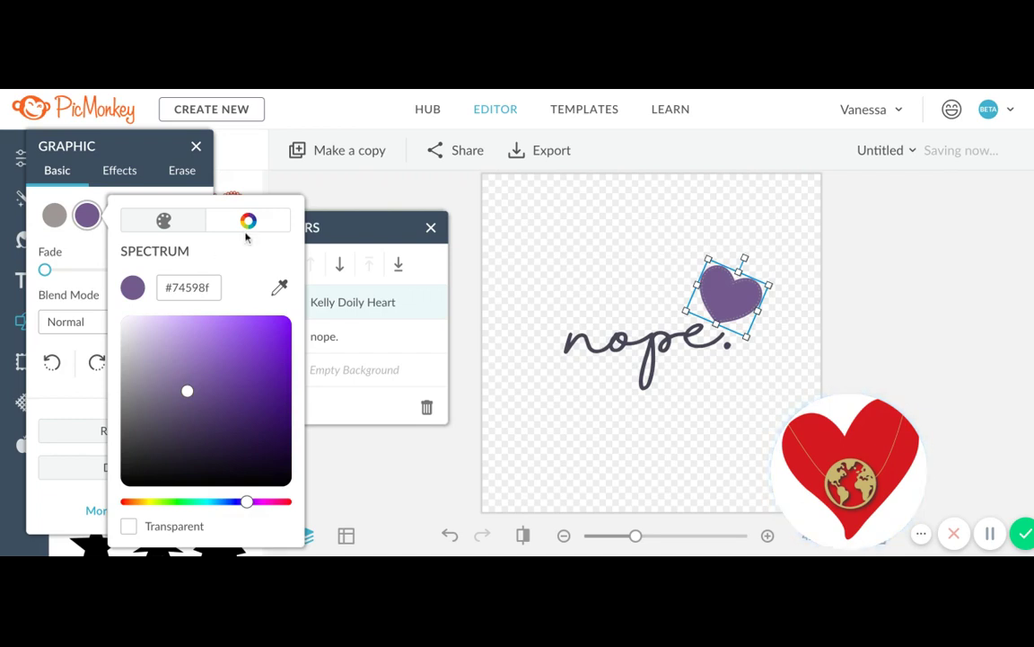
pyautogui.click(588, 340)
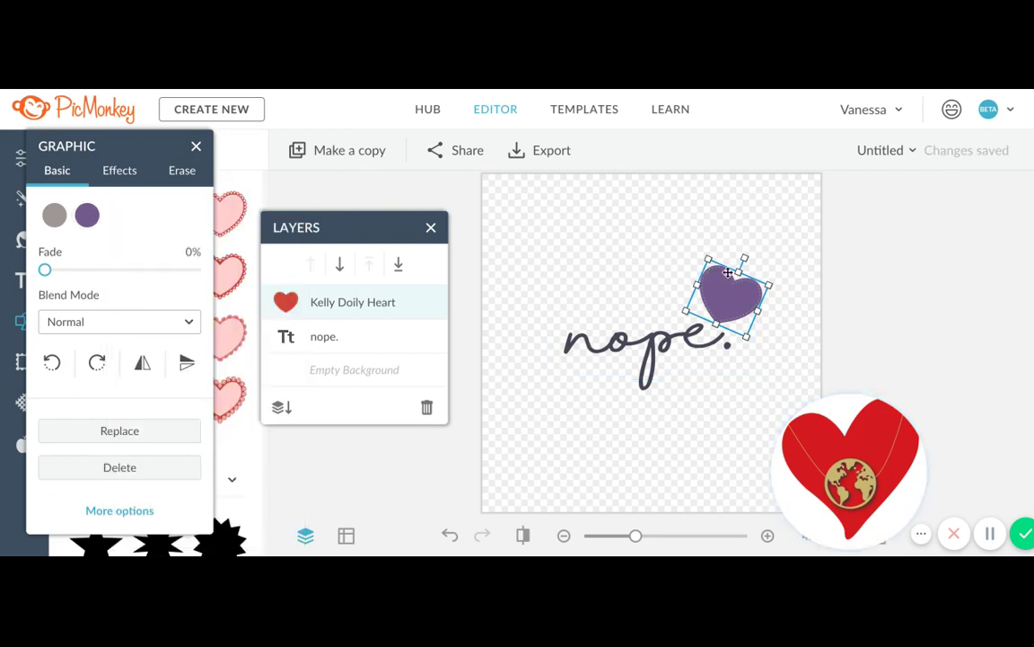
# Rotate the heart back upright and enlarge it to cover the text
pyautogui.click(128, 144)
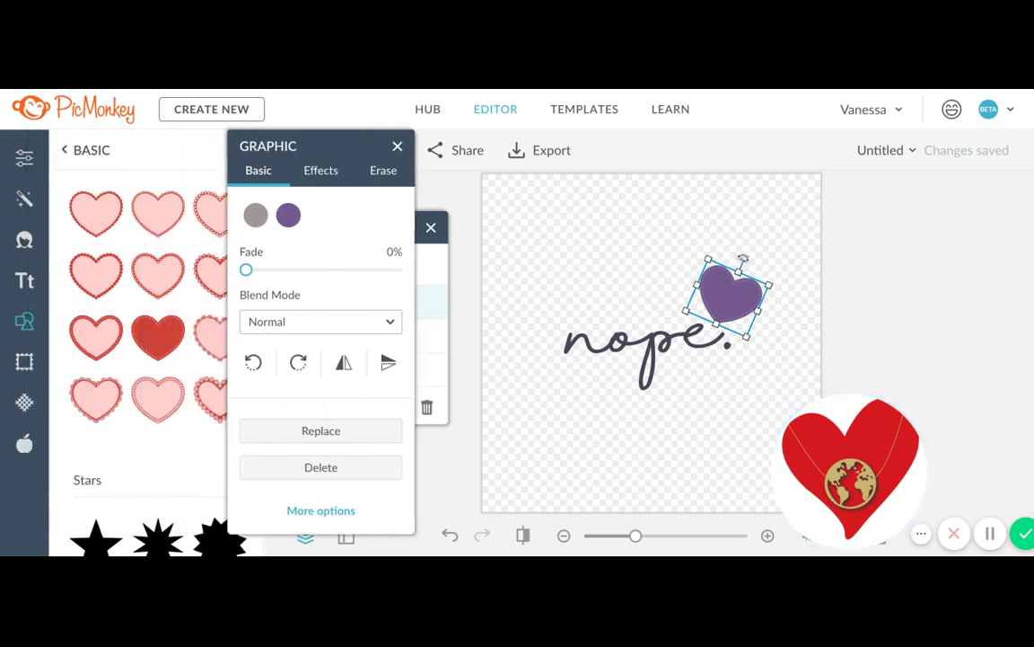
pyautogui.moveTo(743, 259); pyautogui.dragTo(653, 335)
pyautogui.moveTo(611, 302); pyautogui.dragTo(601, 321)
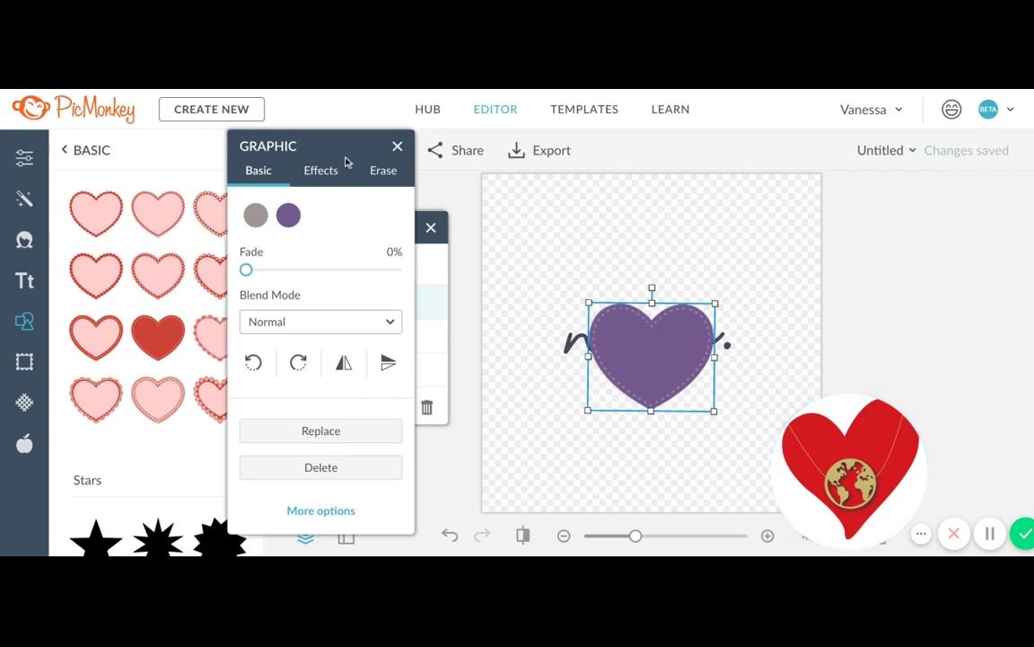
# Move the heart one layer down behind 'nope.' and snap it to the canvas centre
pyautogui.moveTo(346, 150); pyautogui.dragTo(119, 141)
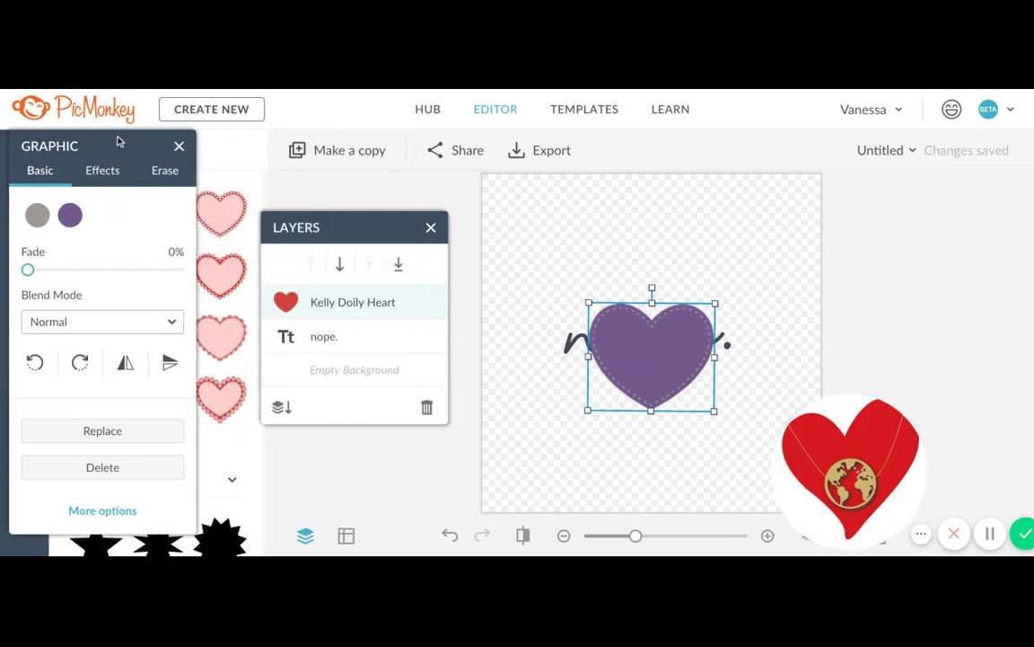
pyautogui.click(340, 277)
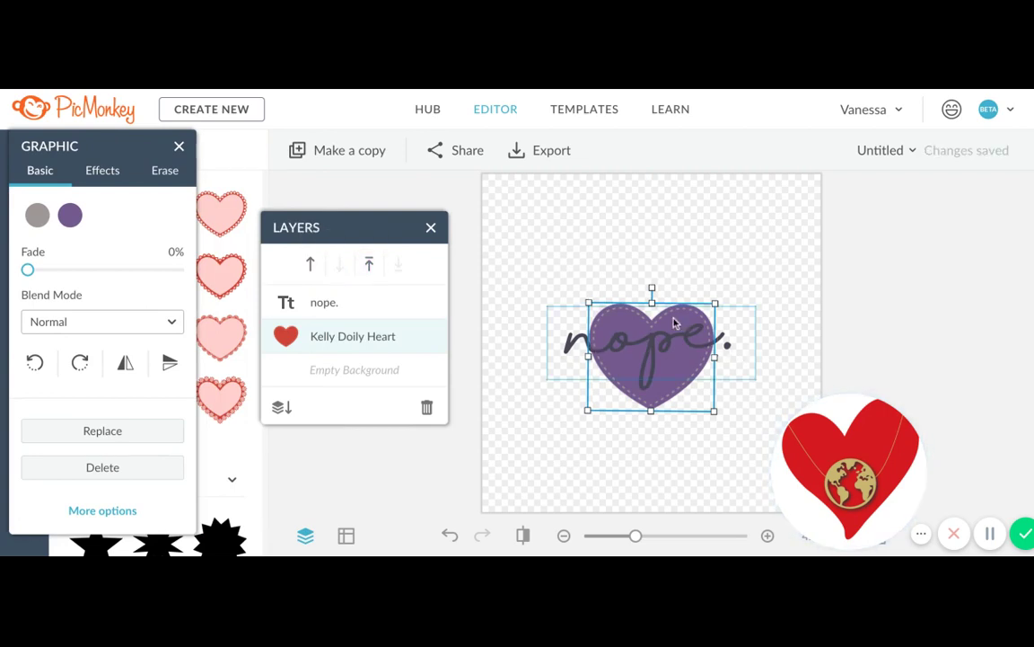
pyautogui.moveTo(654, 393); pyautogui.dragTo(654, 394)
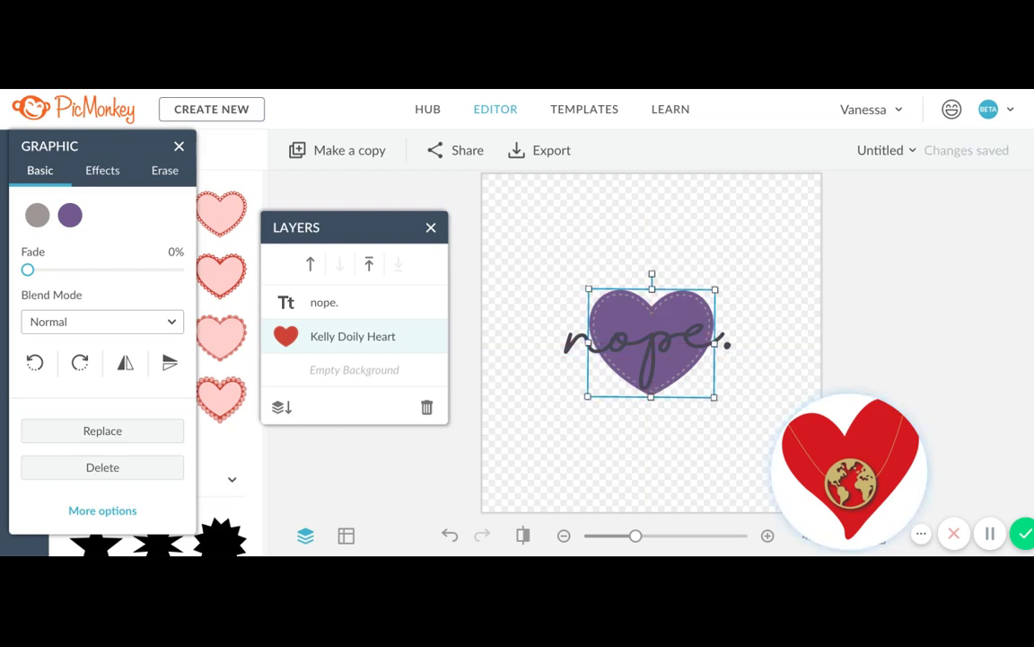
# Delete the purple Kelly Doily Heart layer, leaving 'nope.', and return to the Graphics categories list
pyautogui.click(426, 407)
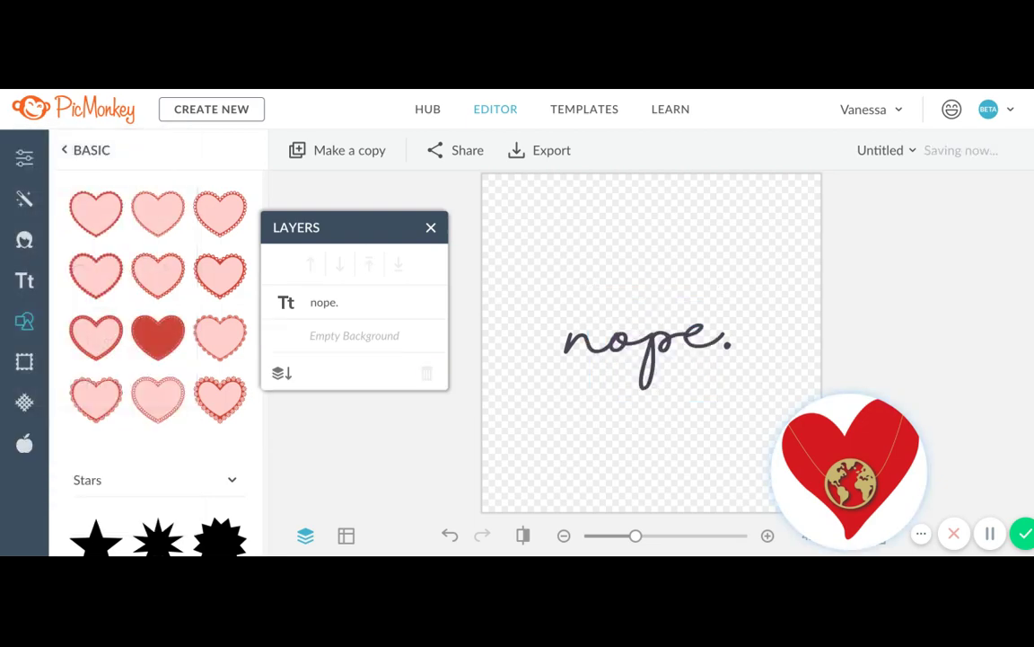
pyautogui.scroll(10, 107, 250)
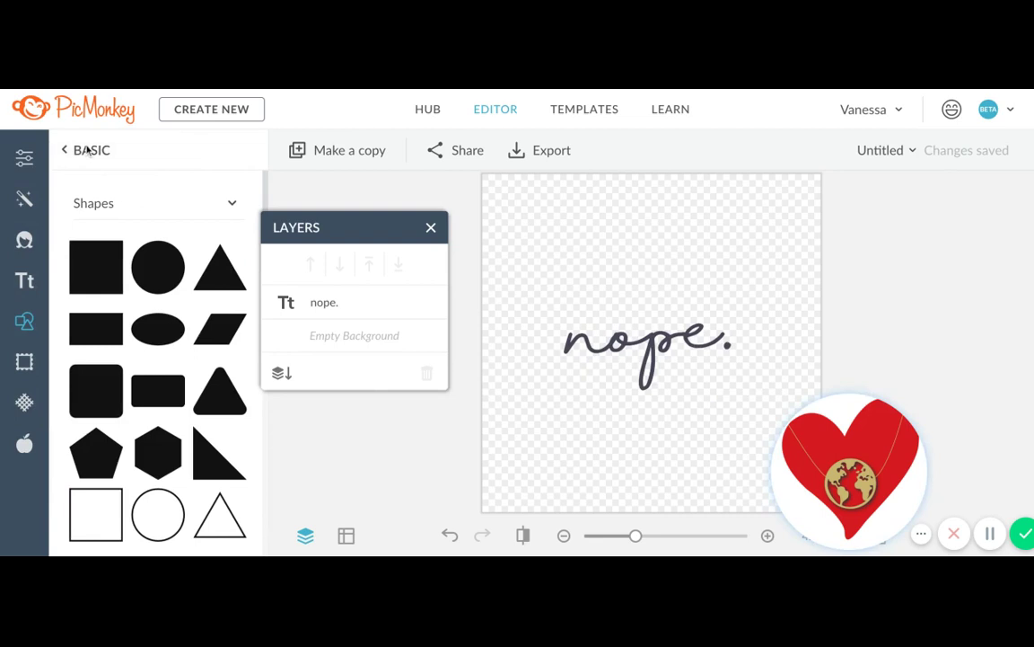
pyautogui.click(24, 324)
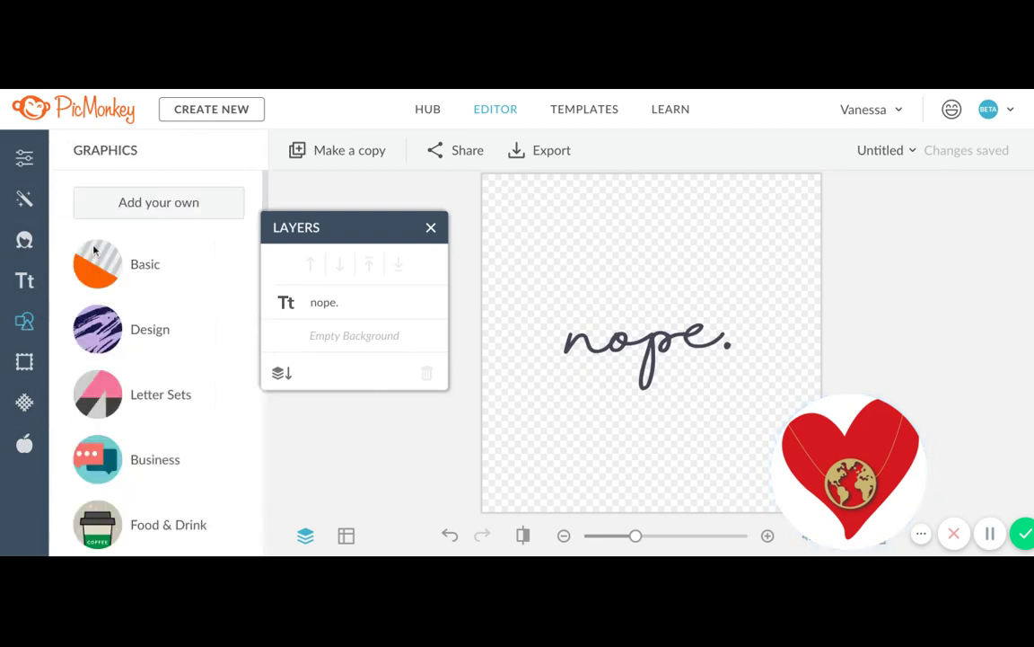